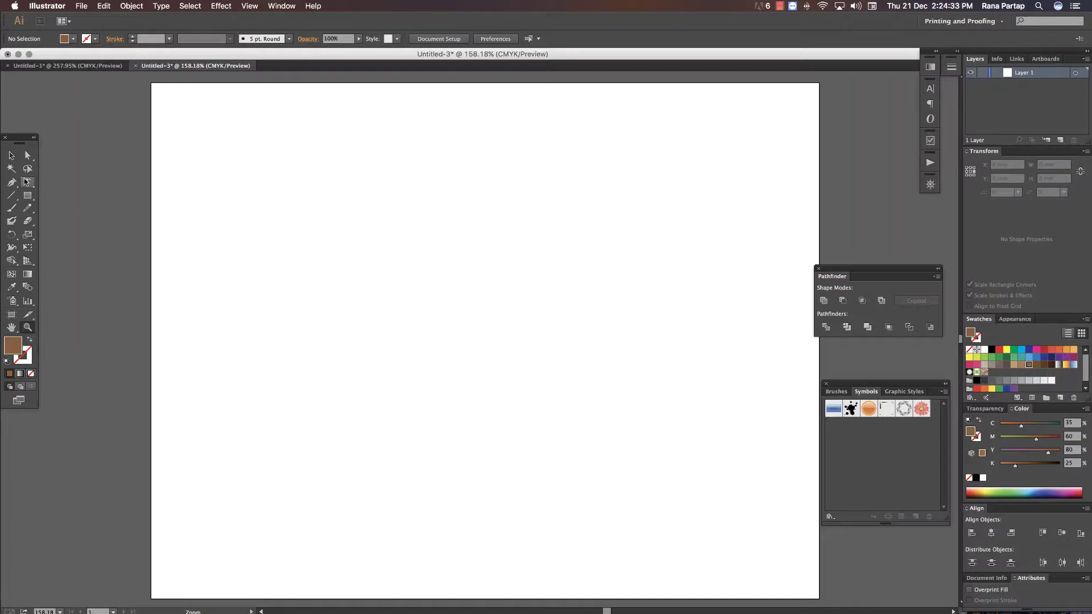
- Draw a thin brown rectangle on the artboard and zoom in on it
drag(324, 175, 329, 212)
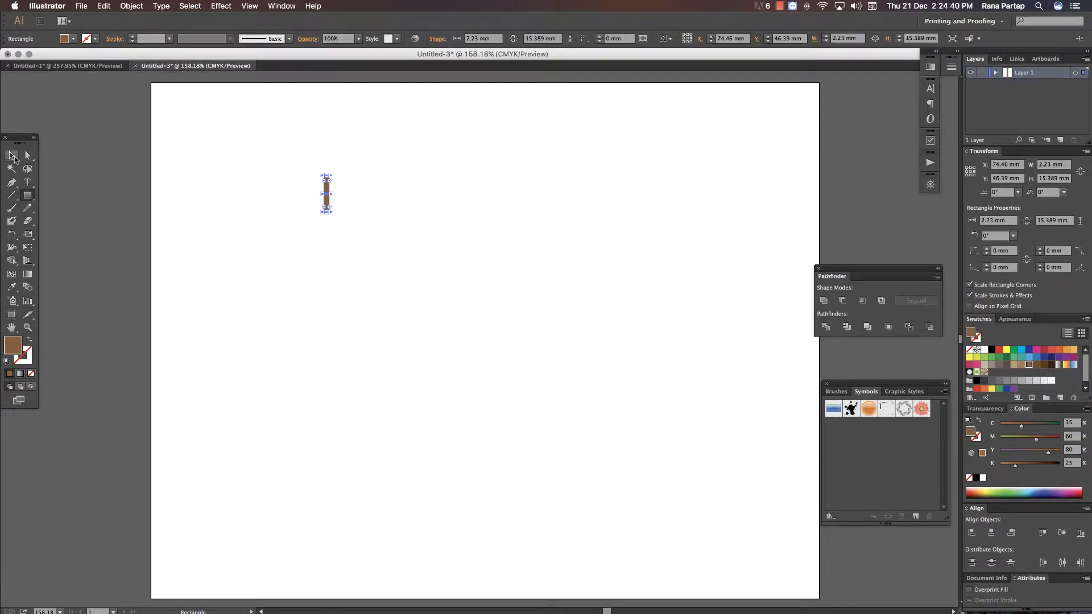
key(z)
drag(220, 139, 470, 468)
- Alt-drag a copy directly below, then repeat it with Cmd+D into a long vertical column
click(12, 155)
click(253, 200)
mouse_move(445, 162)
mouse_down()
mouse_move(445, 240)
mouse_move(447, 224)
mouse_up()
key(super+d)
key(super+d)
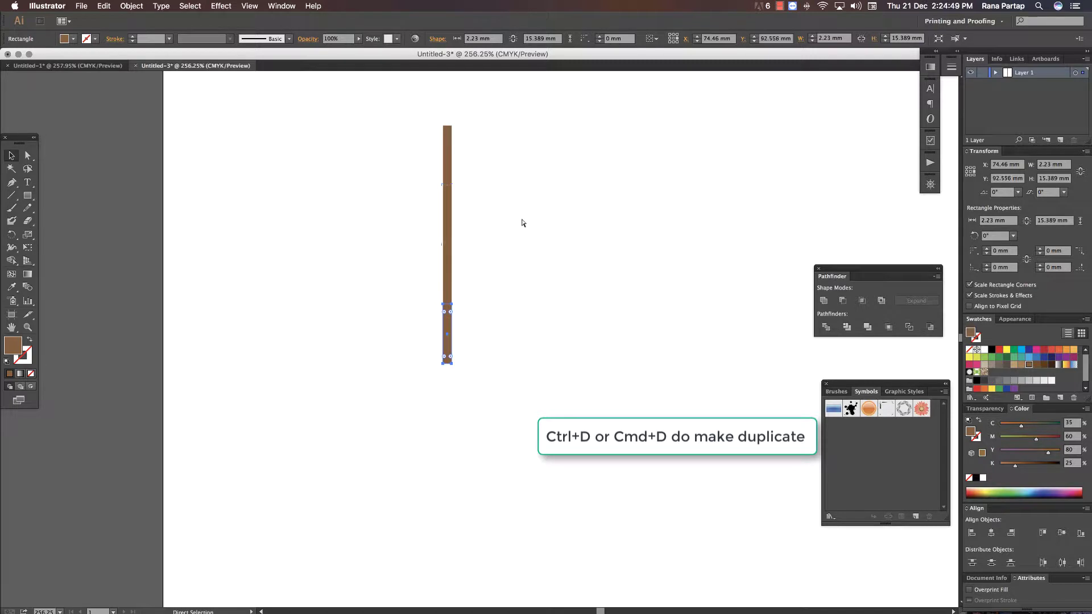
key(super+d)
key(super+d)
key(super+d)
key(super+d)
key(super+d)
key(super+d)
key(z)
key(super+1)
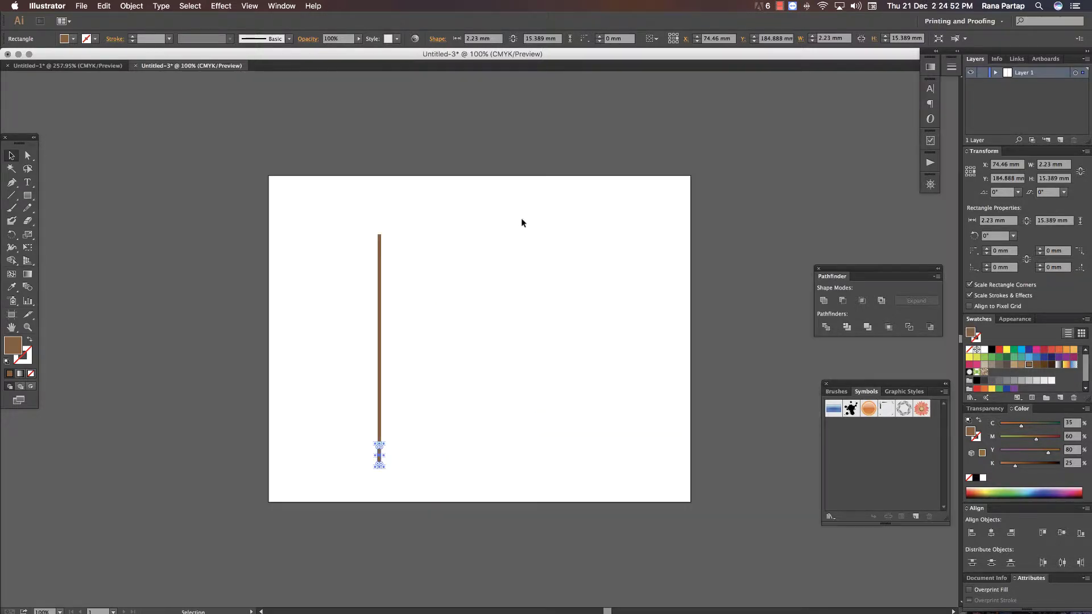
- Colour the upper rectangles below the brown top red, yellow, green and blue
drag(320, 216, 436, 500)
click(27, 155)
drag(418, 159, 514, 170)
click(999, 352)
mouse_move(449, 218)
mouse_down()
mouse_move(518, 225)
mouse_move(468, 259)
mouse_up()
click(1007, 351)
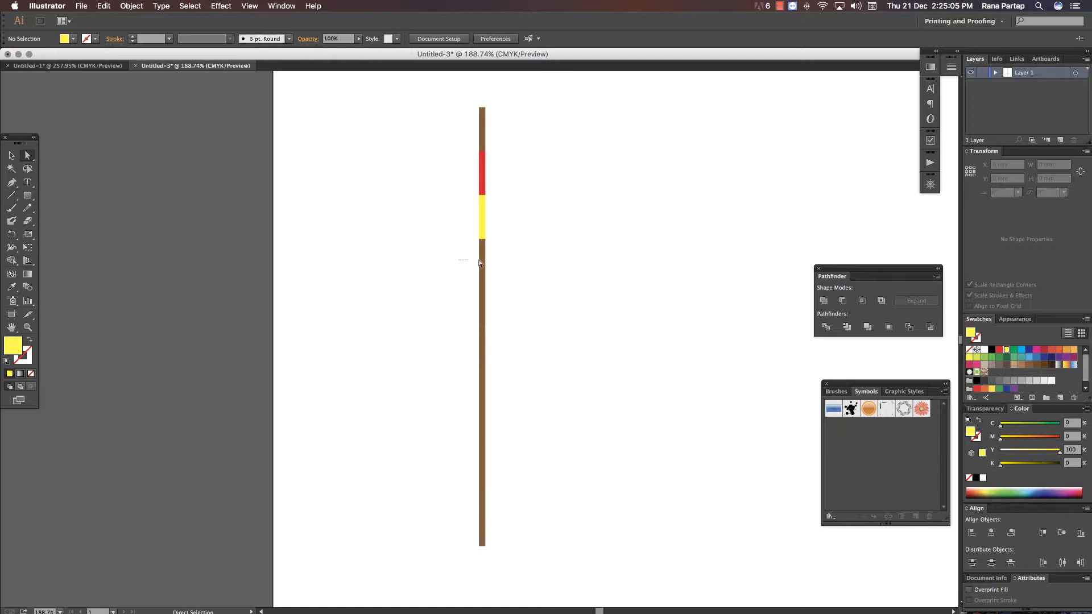
click(1014, 349)
drag(448, 302, 512, 307)
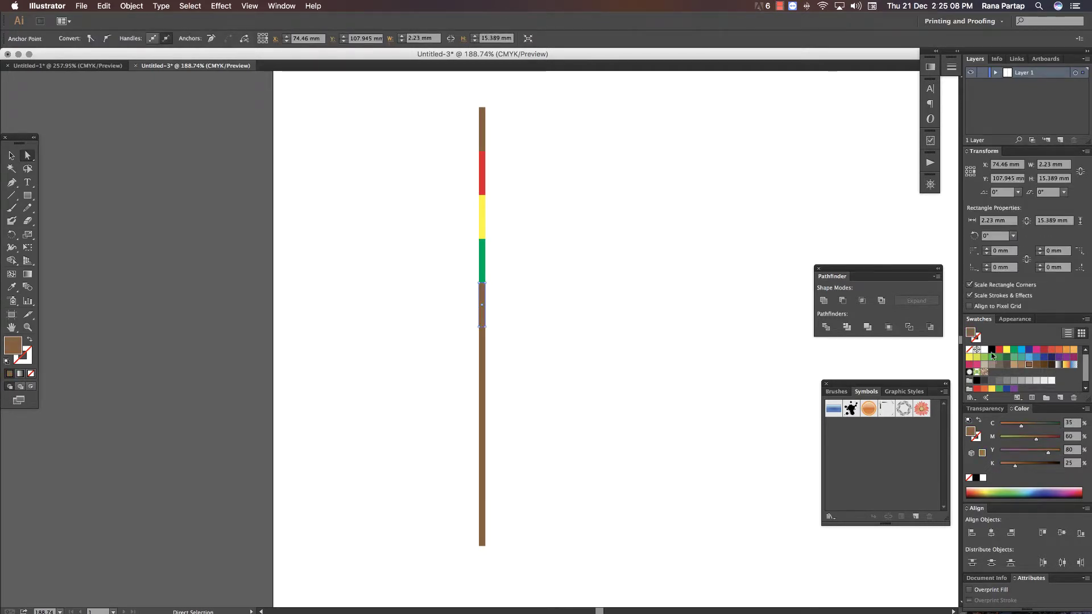
click(1029, 349)
- Colour the lower rectangles red, light orange and green, with red at the bottom
click(439, 351)
mouse_move(438, 351)
mouse_down()
mouse_move(502, 354)
mouse_move(506, 393)
mouse_up()
click(1048, 350)
click(1075, 350)
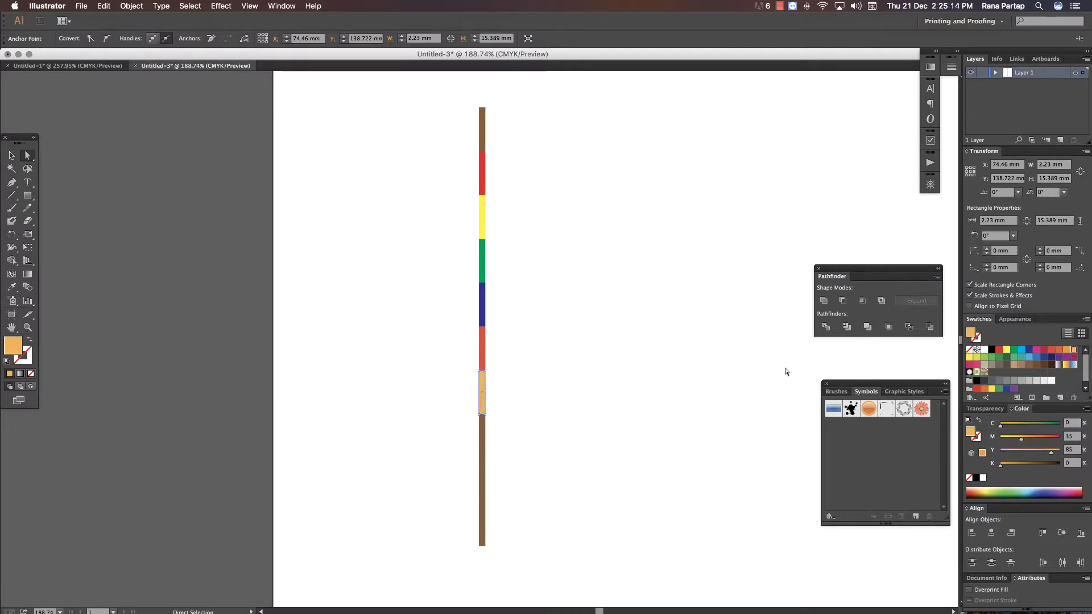
drag(447, 426, 541, 430)
click(981, 359)
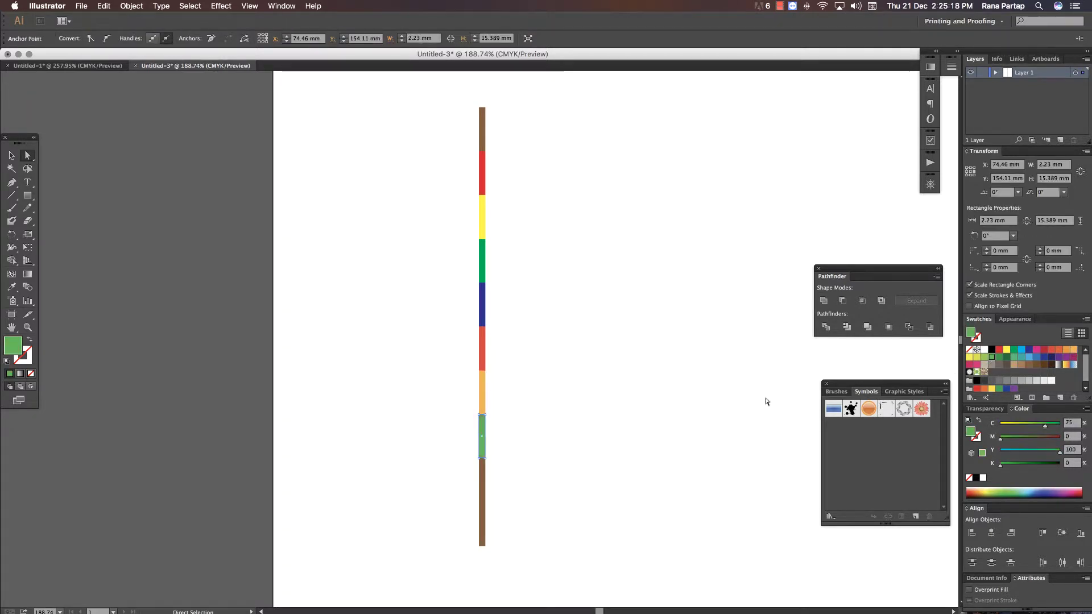
drag(569, 464, 493, 470)
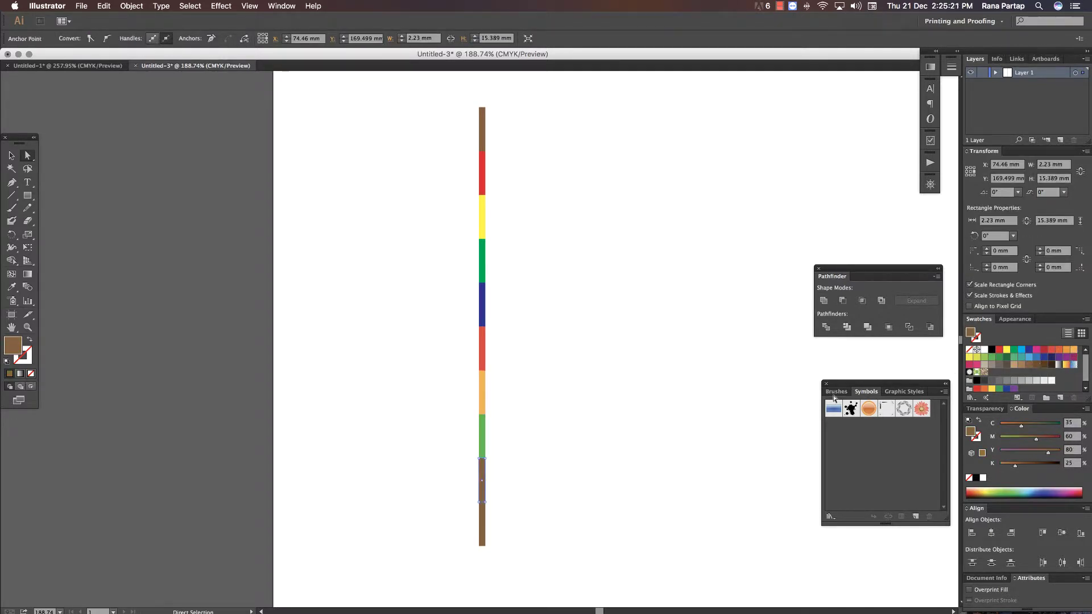
drag(429, 522, 532, 534)
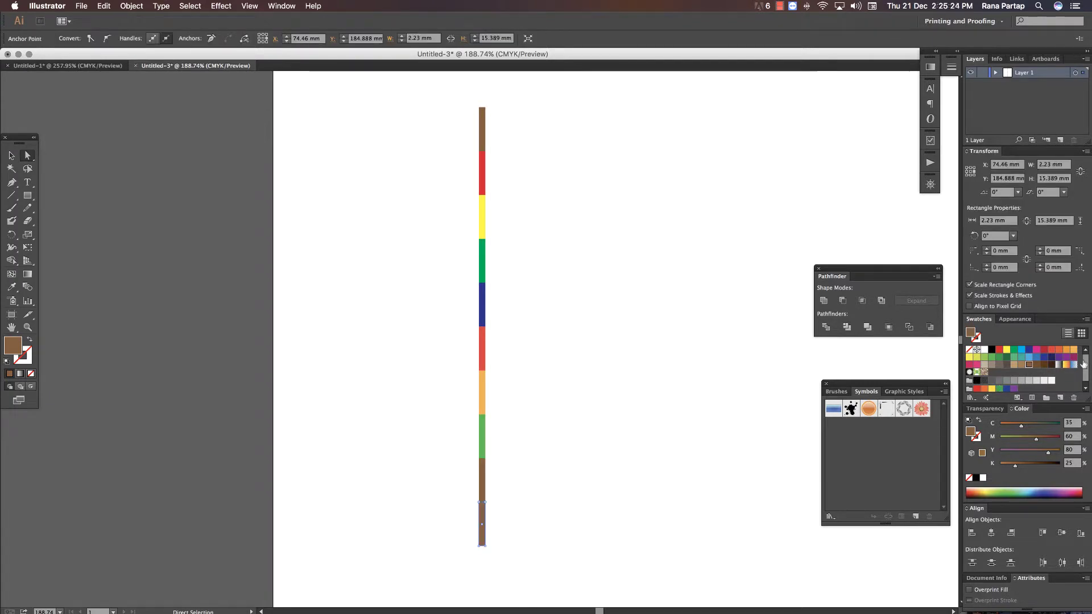
click(1052, 352)
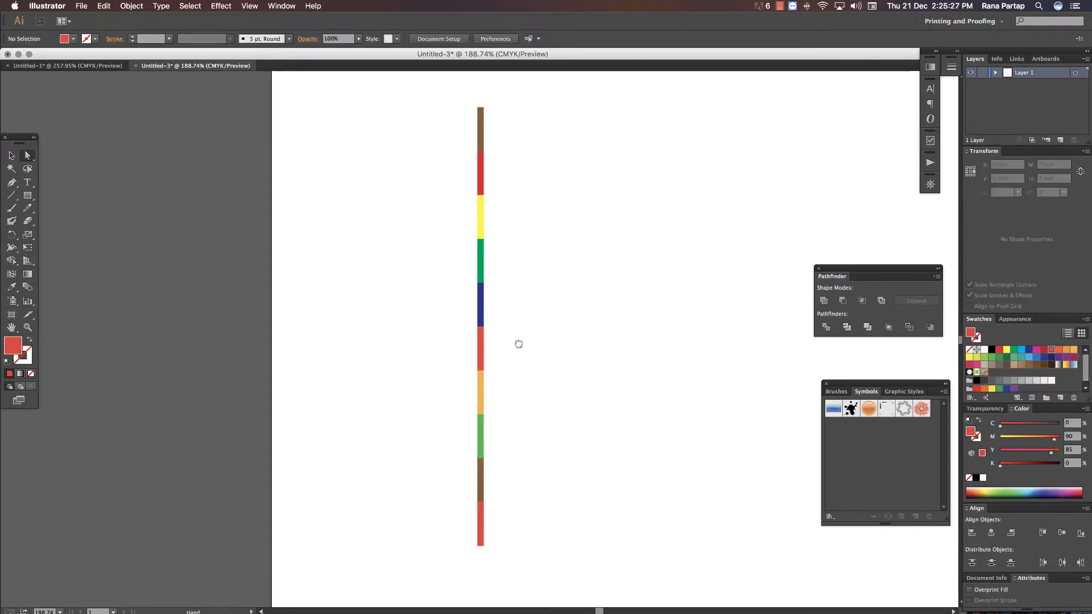
- Duplicate the striped bar sideways into seven side-by-side copies and select all of them
scroll(483, 313, right, 5)
alt+click(382, 257)
click(12, 155)
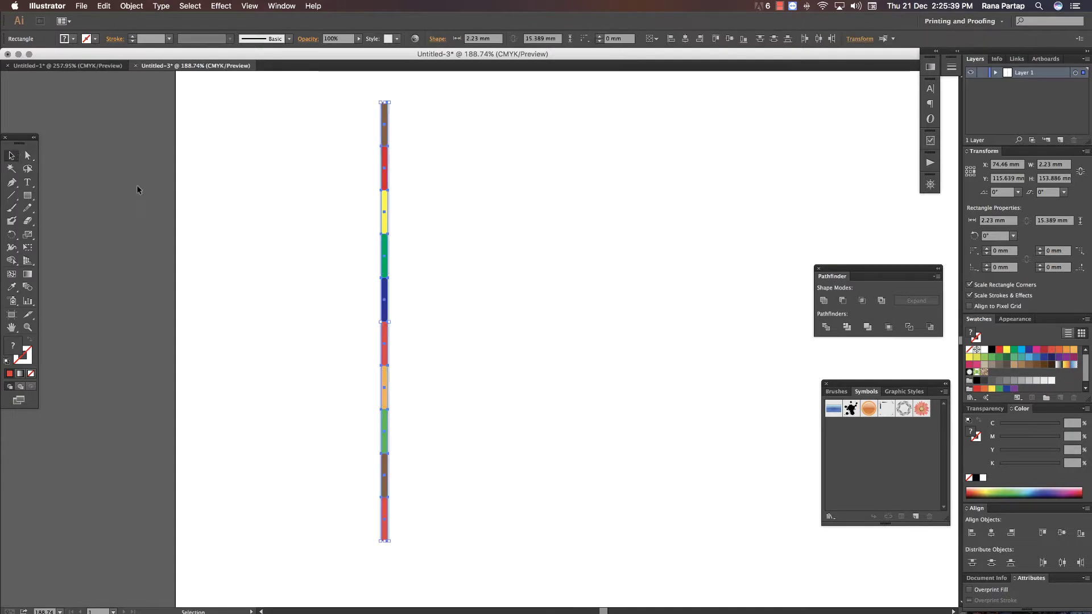
drag(384, 267, 397, 271)
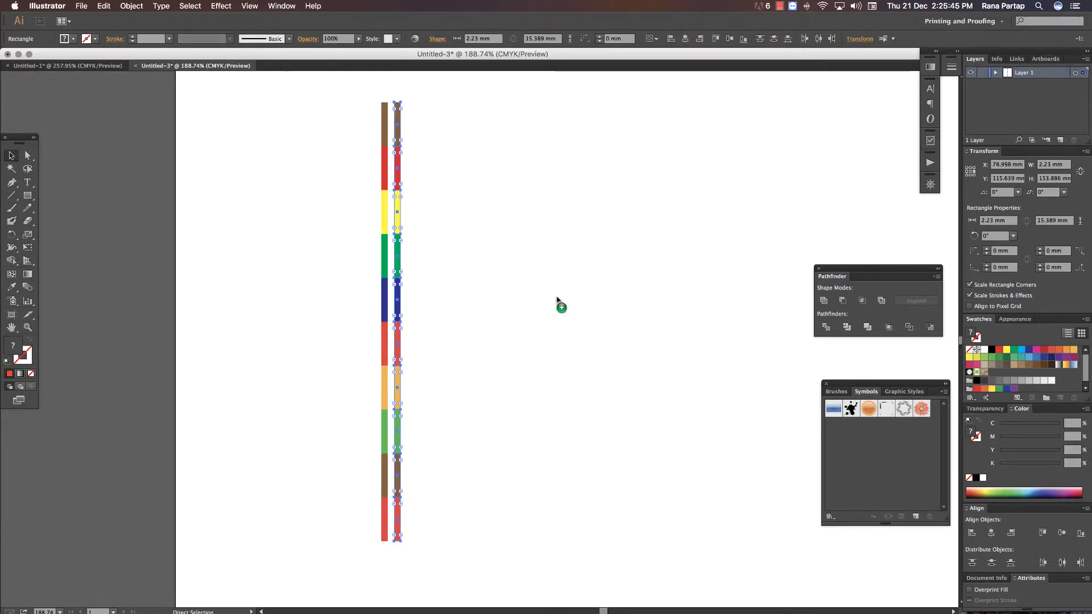
key(ctrl+d)
key(ctrl+d)
key(ctrl+d)
key(ctrl+d)
key(ctrl+d)
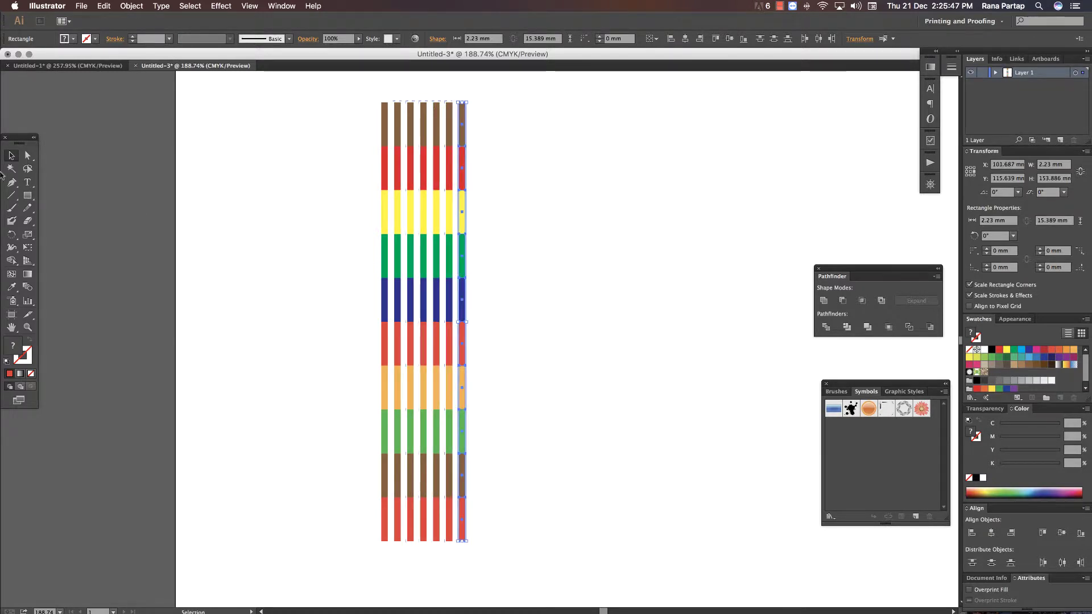
click(216, 200)
drag(336, 94, 488, 578)
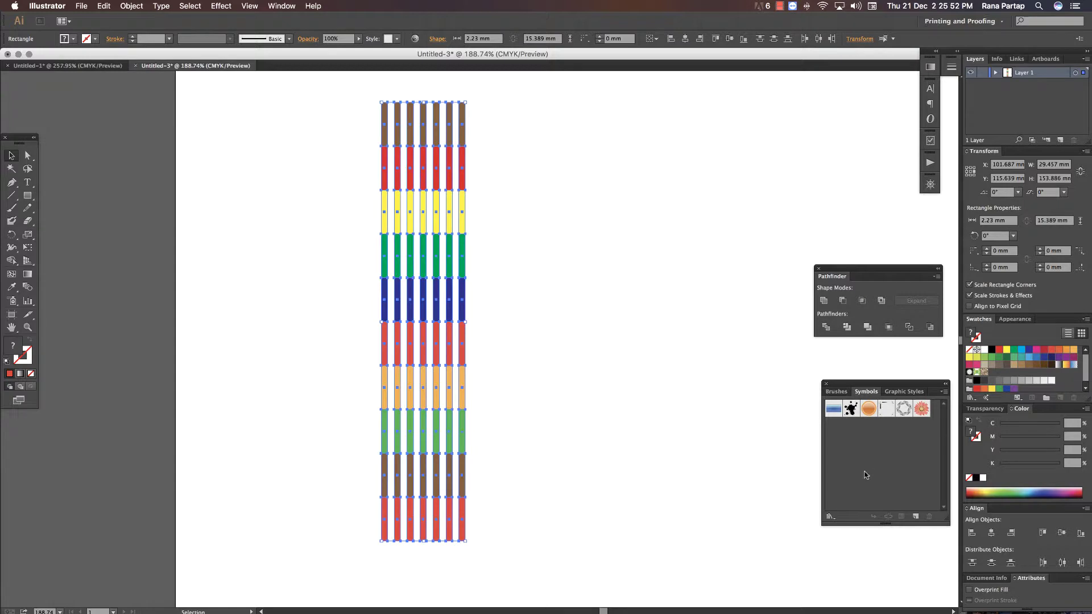
click(282, 6)
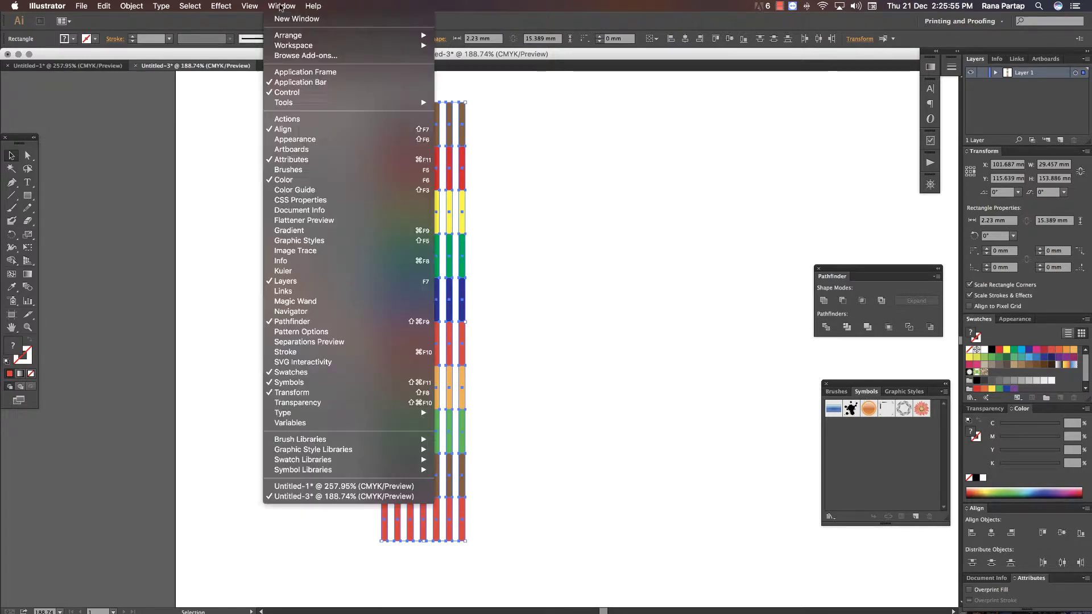
- Drag the striped bars into the Symbols panel as a new symbol, then delete them
click(512, 365)
drag(436, 221, 894, 411)
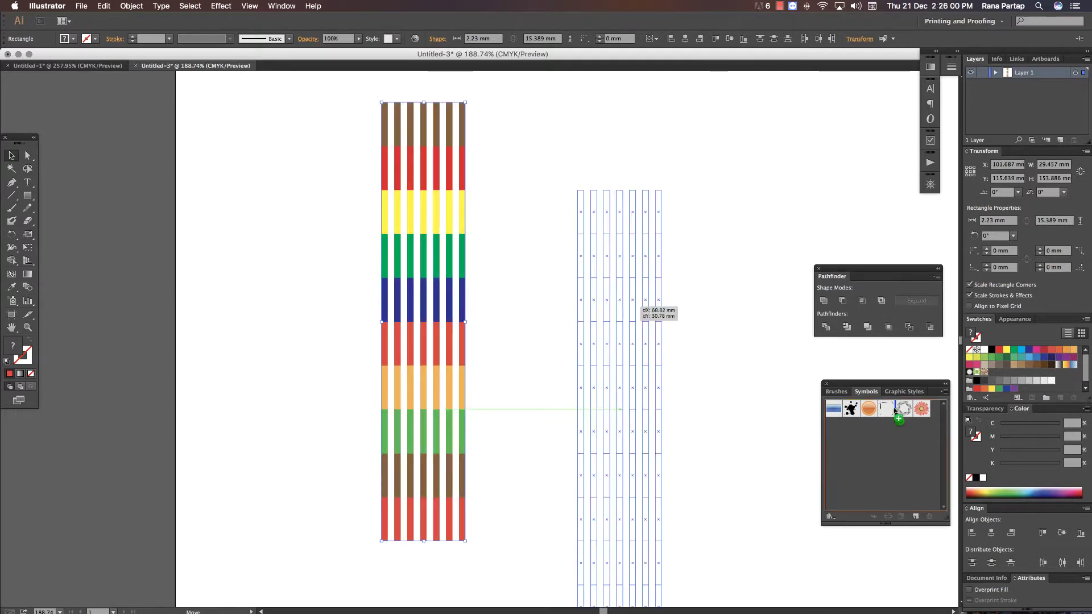
drag(891, 457, 891, 457)
click(589, 367)
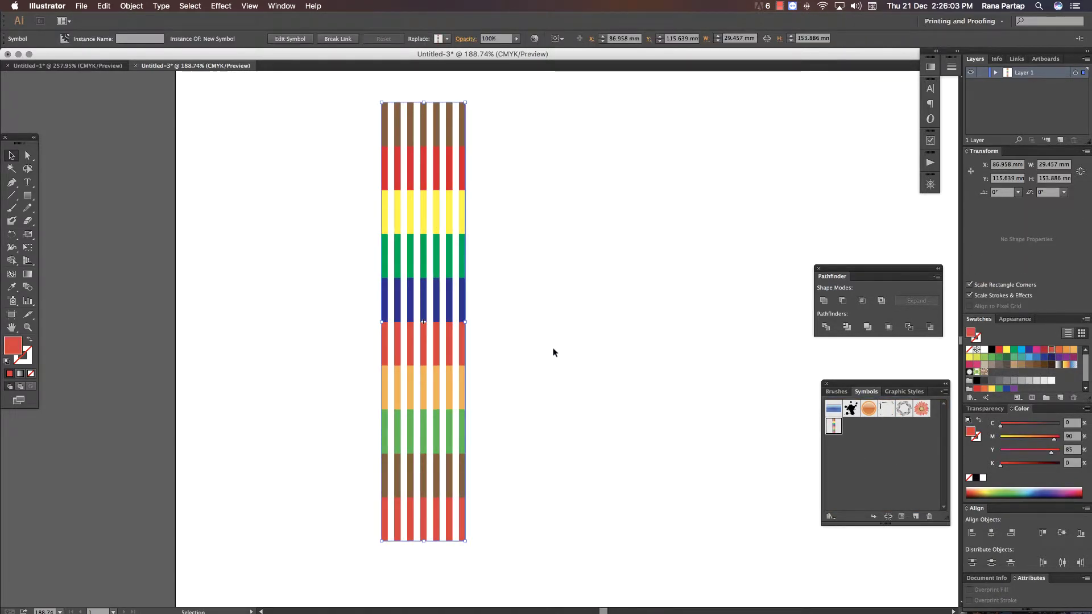
key(Delete)
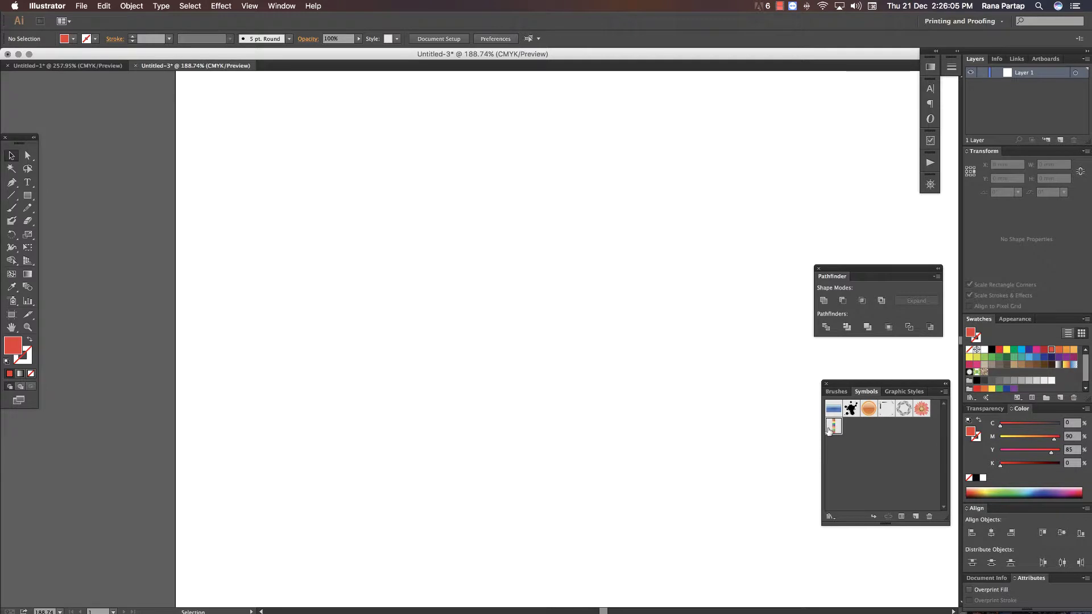
- Open the new stripes symbol to check it, then return to the artboard
double_click(833, 430)
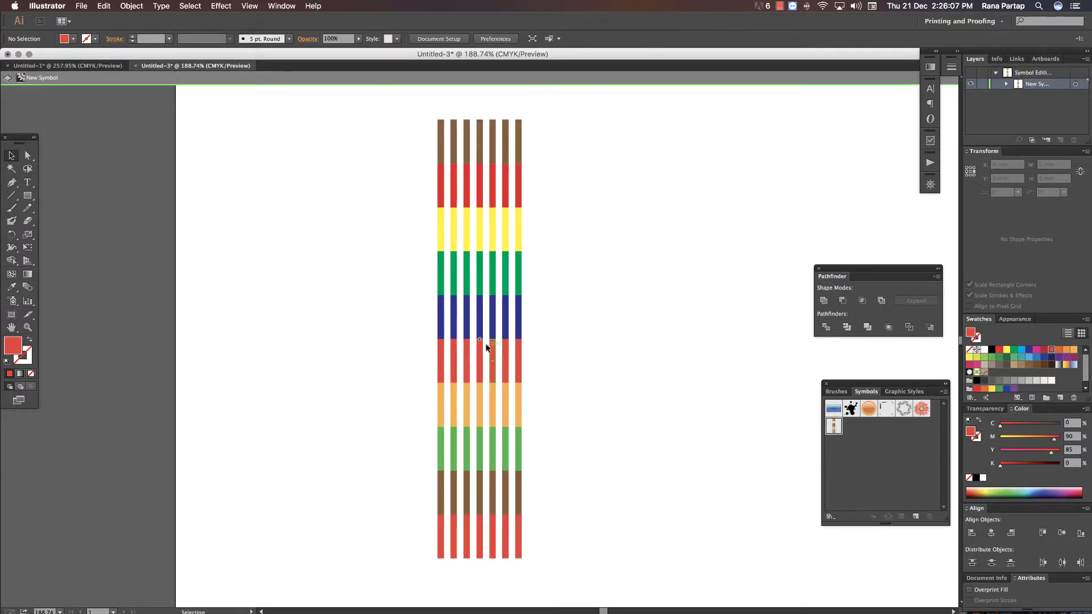
double_click(589, 363)
scroll(589, 363, right, 3)
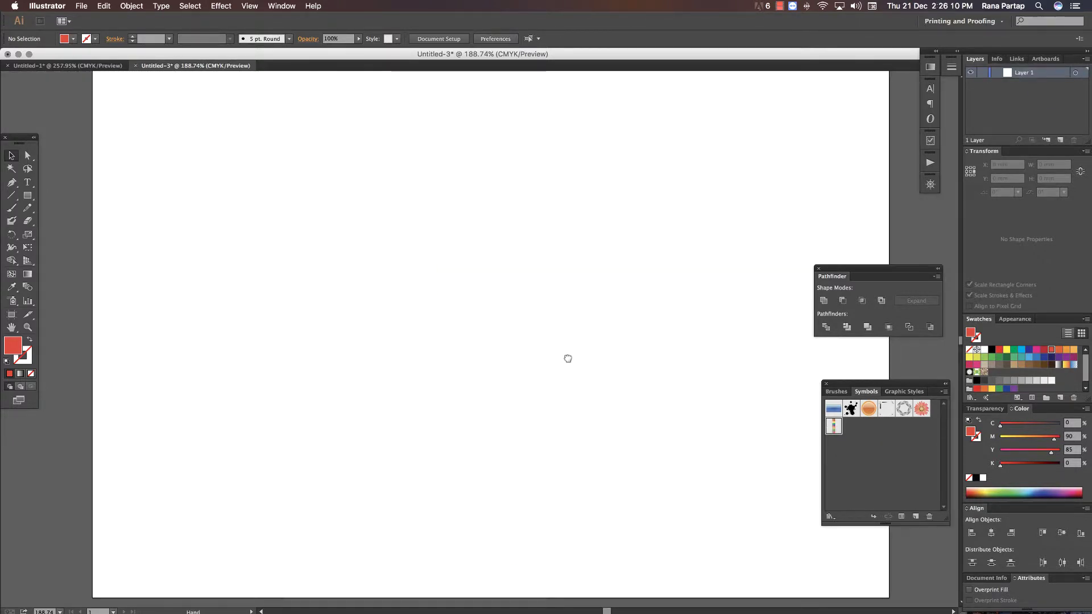
- Pen the vase profile: straight top, two curved bulges on the right, closed flat left side
click(12, 183)
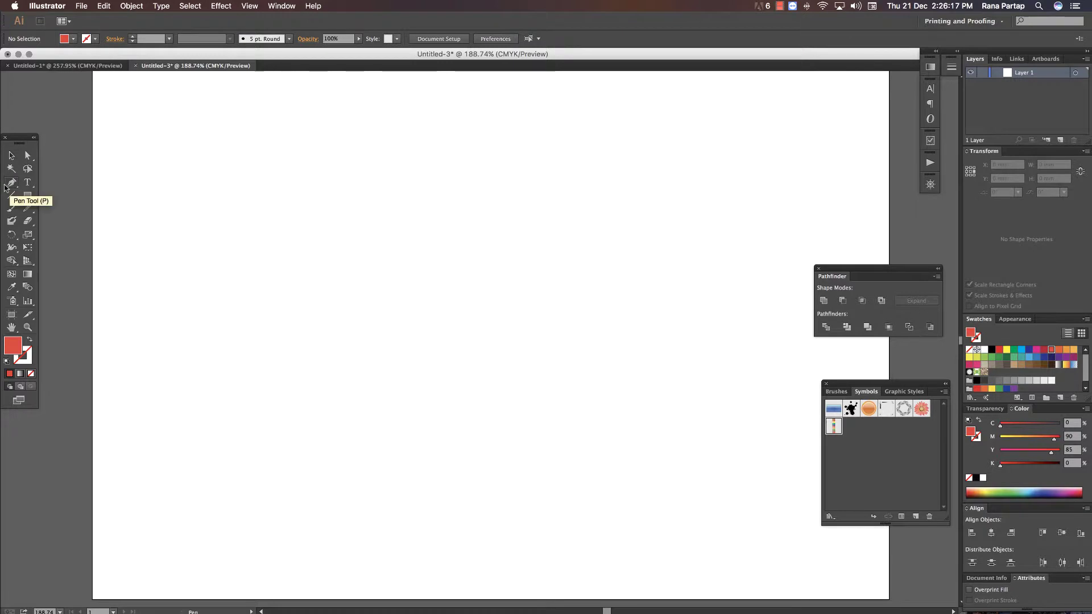
click(446, 160)
click(529, 160)
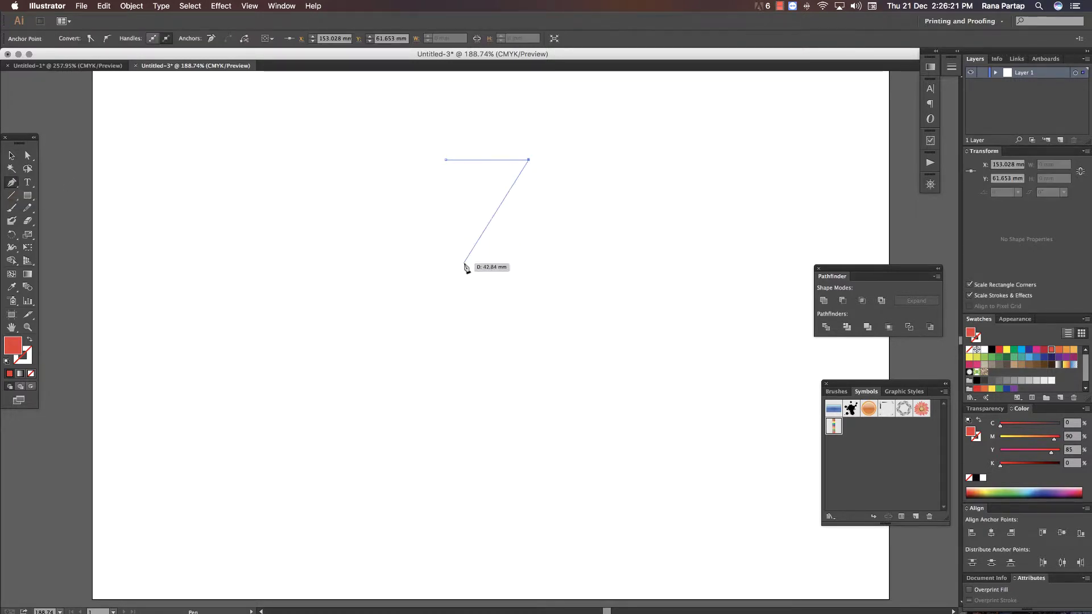
drag(465, 253, 471, 294)
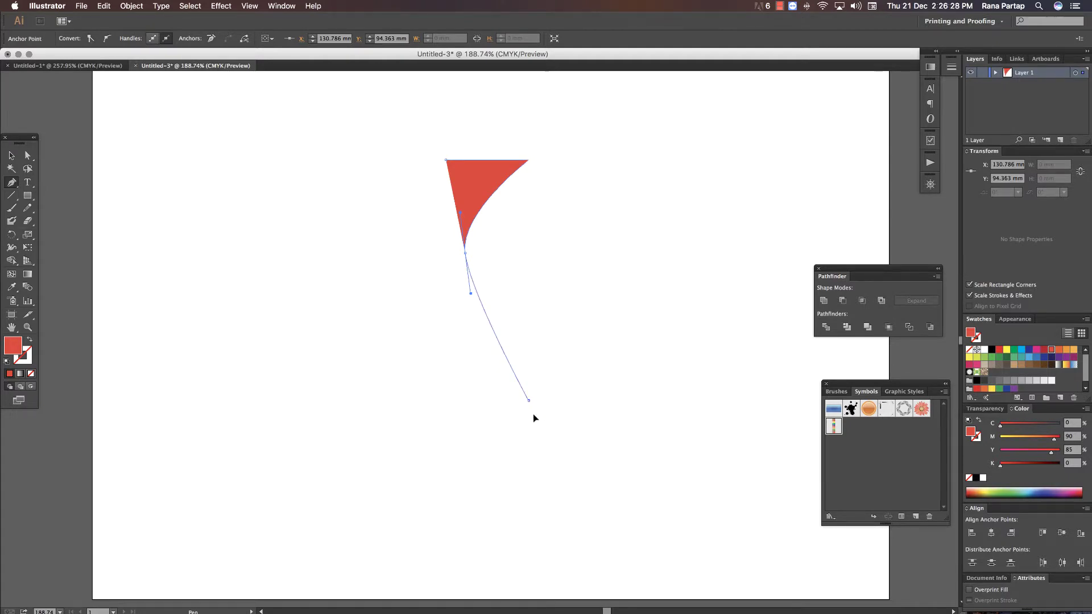
drag(529, 401, 537, 444)
click(481, 593)
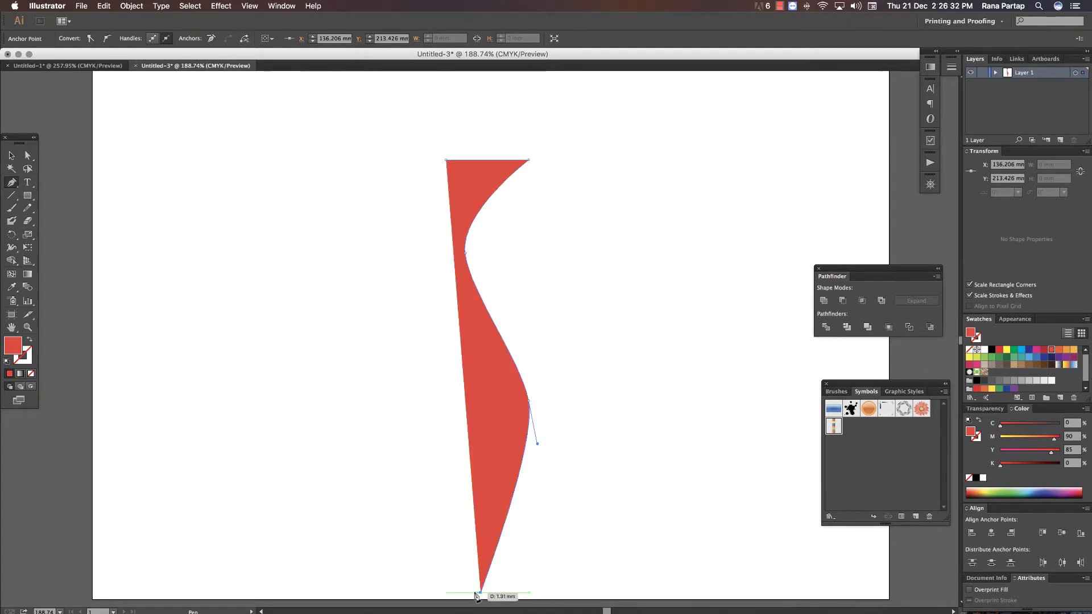
click(447, 593)
click(446, 160)
- Move the finished vase profile slightly upward
key(v)
click(222, 259)
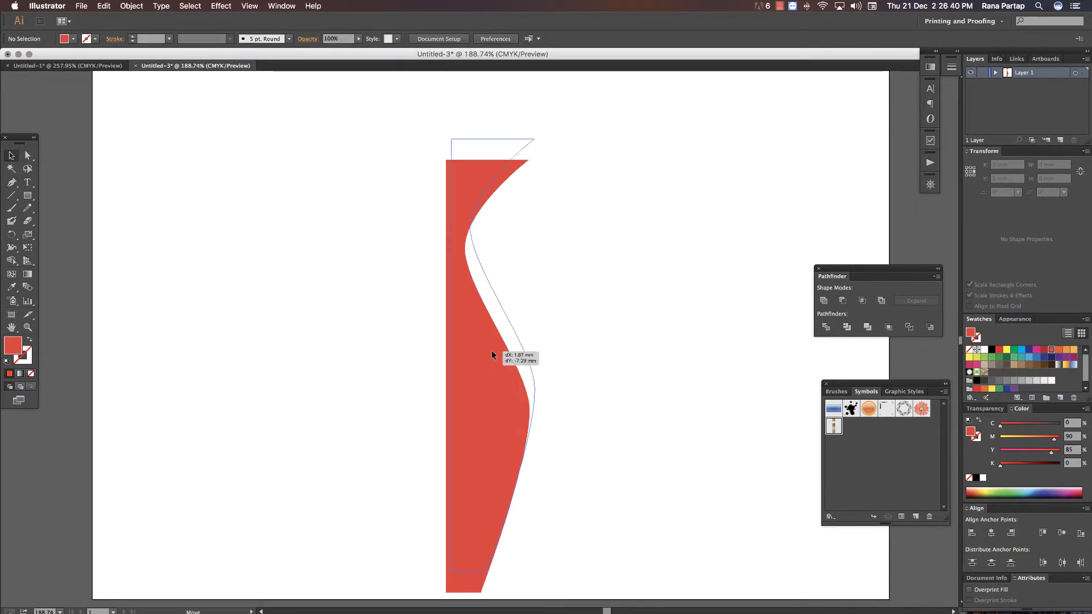
drag(487, 372, 492, 350)
click(222, 6)
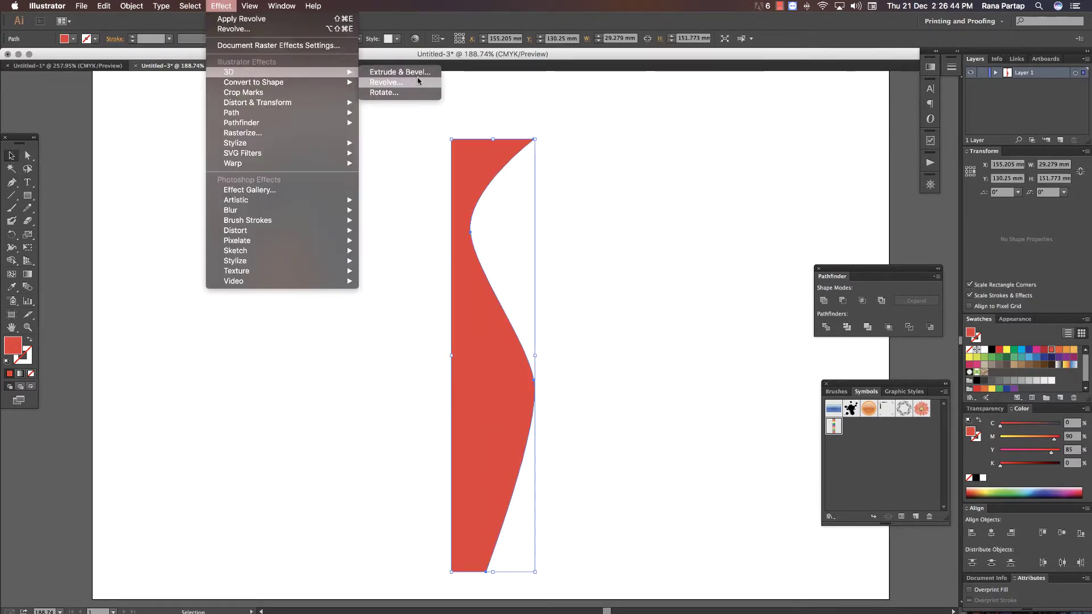
- In 3D Revolve's Map Art, go to surface 3 of 3 and choose the stripe symbol
mouse_move(229, 71)
click(387, 82)
click(609, 427)
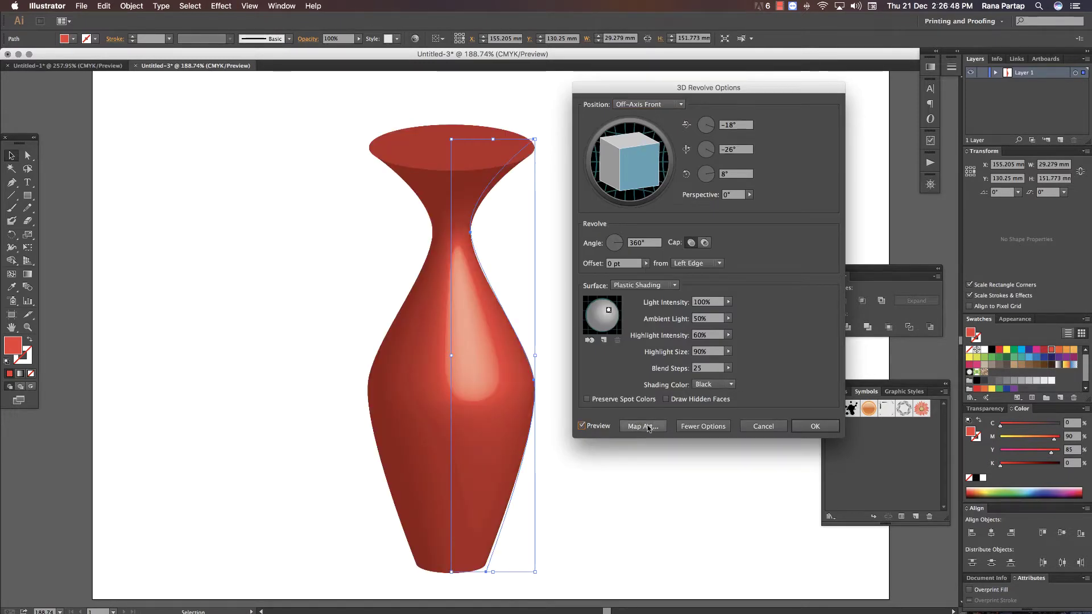
click(643, 426)
click(660, 104)
click(818, 105)
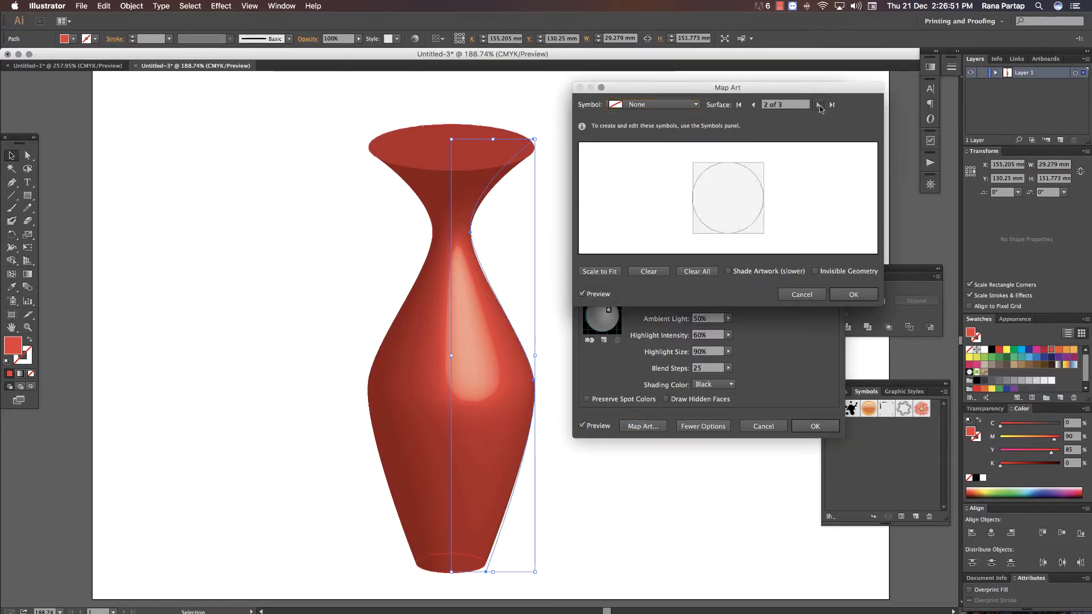
click(660, 104)
click(642, 201)
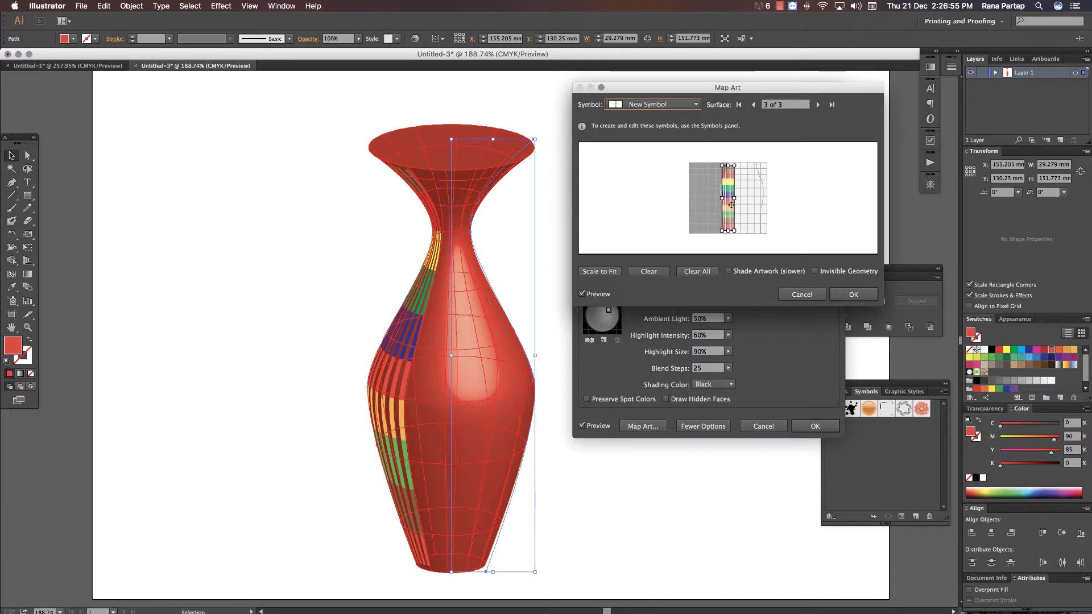
- Stretch the stripe symbol taller to cover the vase body and confirm both dialogs
drag(729, 231, 729, 252)
mouse_move(728, 166)
mouse_down()
mouse_move(729, 148)
mouse_move(759, 204)
mouse_move(744, 203)
mouse_up()
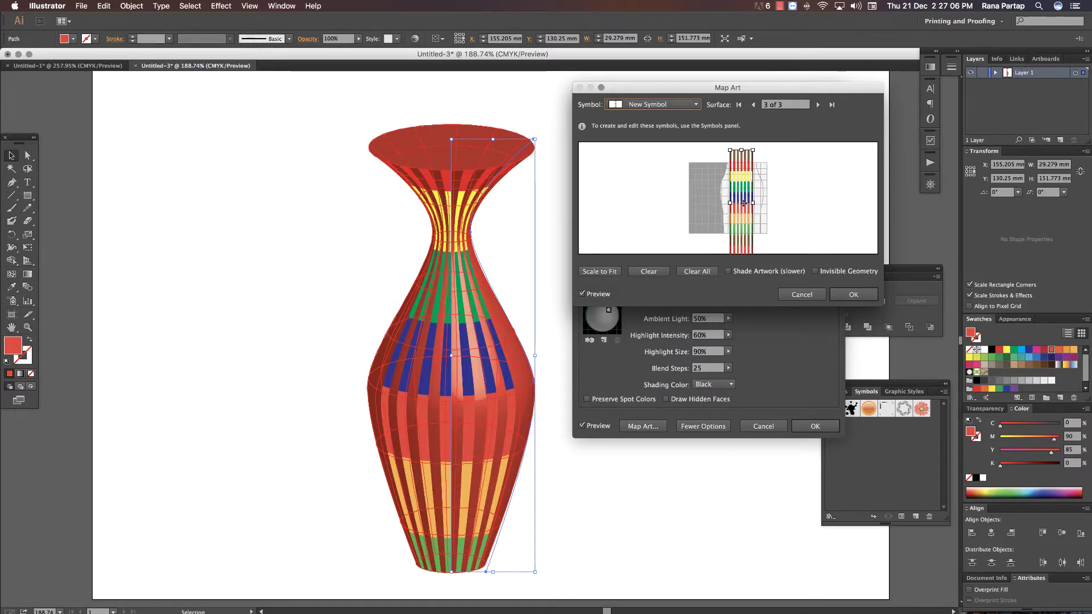
click(853, 294)
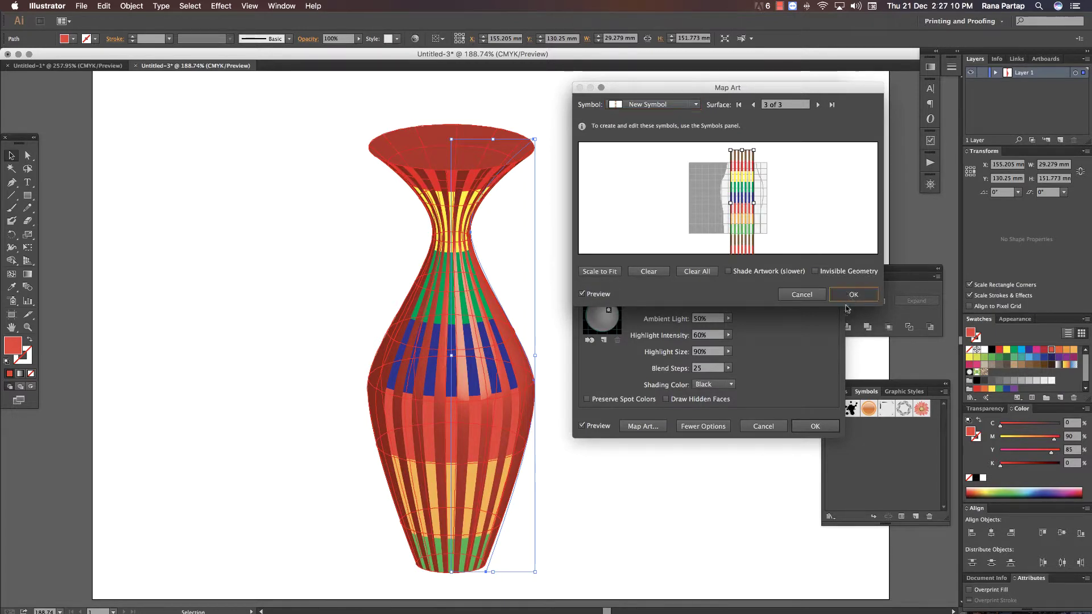
click(816, 426)
click(685, 360)
- Move the striped vase up and to the right, then zoom back in around it
key(z)
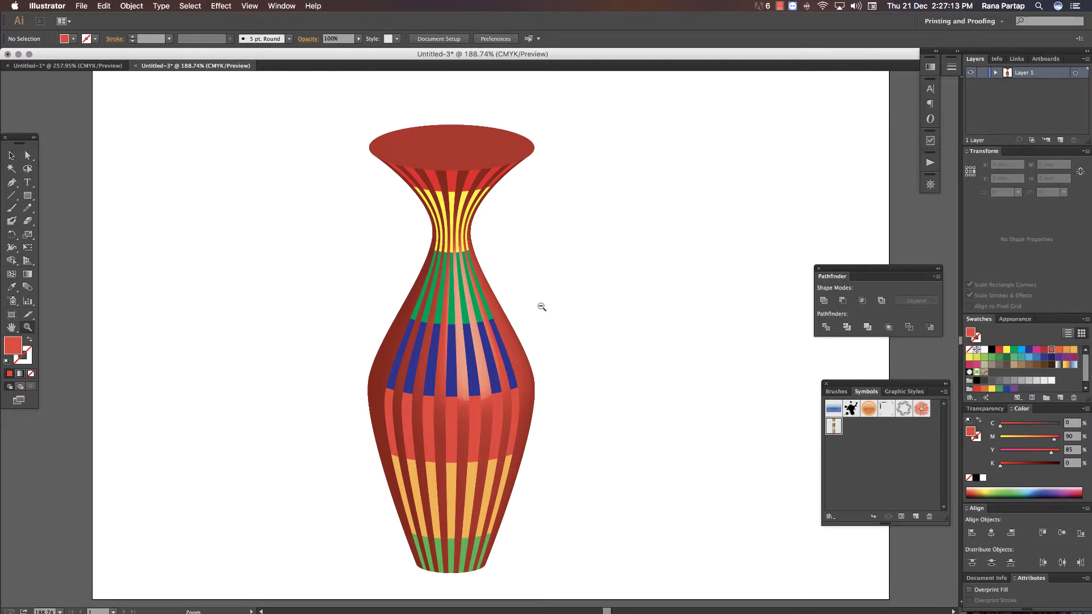
alt+click(546, 313)
drag(464, 445, 480, 408)
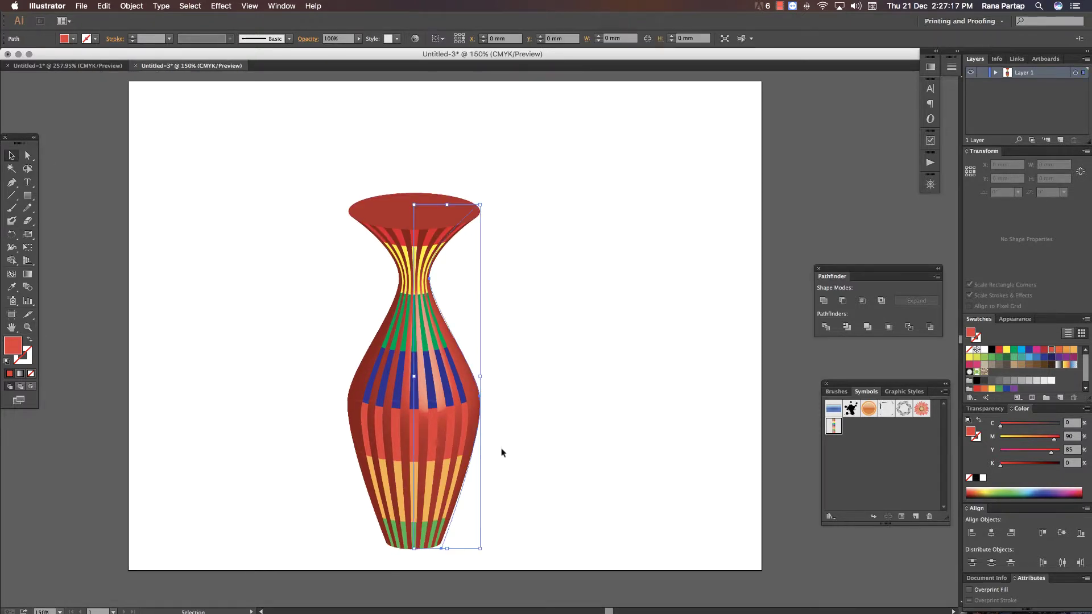
key(ctrl+shift+a)
key(z)
mouse_move(305, 133)
mouse_down()
mouse_move(558, 524)
mouse_move(564, 506)
mouse_up()
click(11, 156)
scroll(261, 284, up, 1)
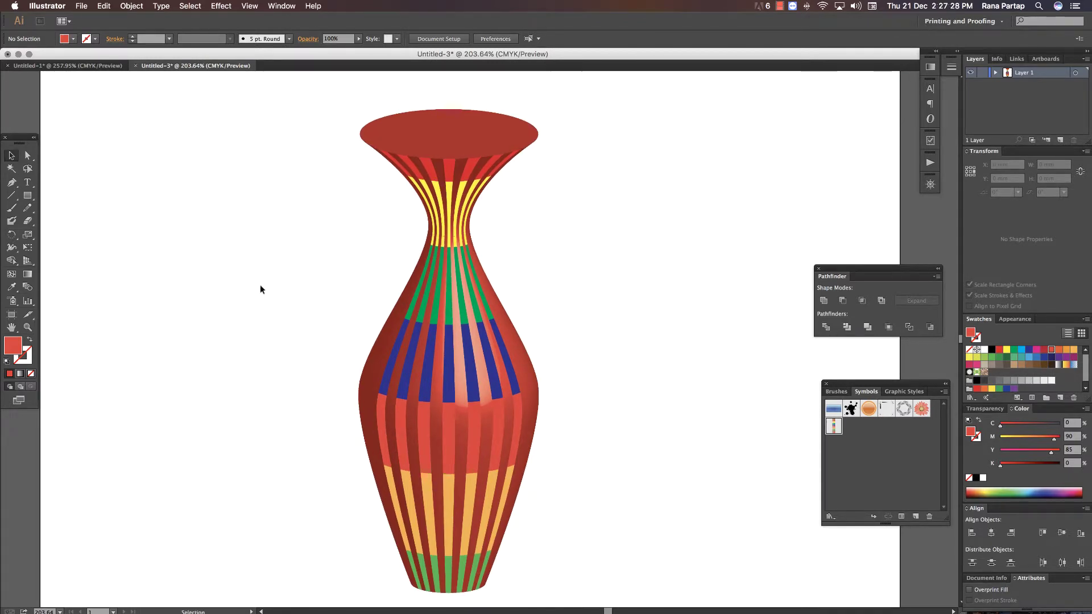
- In the stripe symbol, duplicate the last three stripe columns to the right
double_click(463, 360)
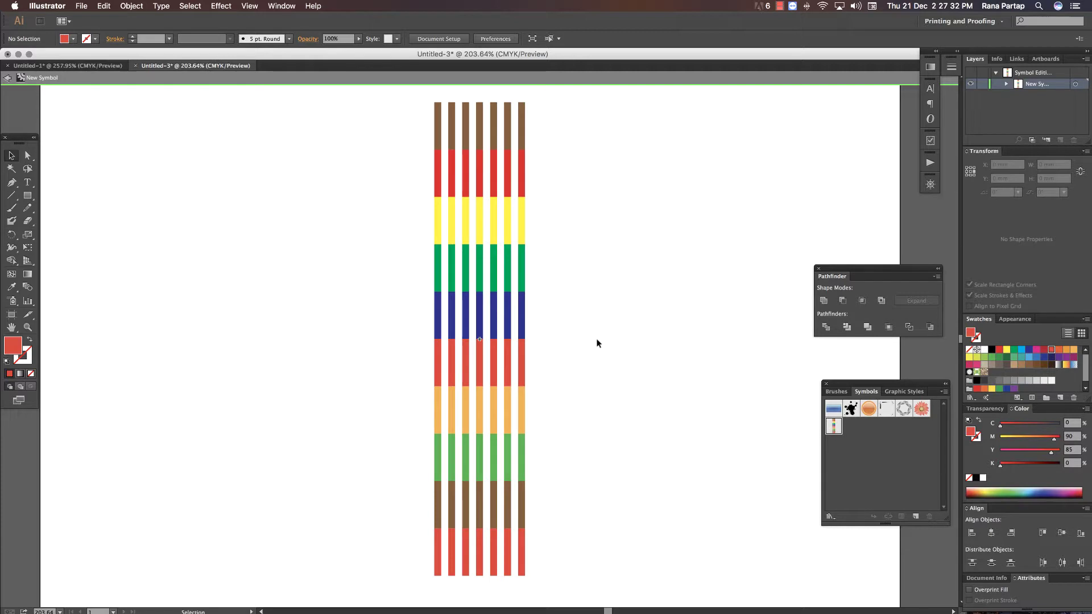
drag(544, 95, 487, 569)
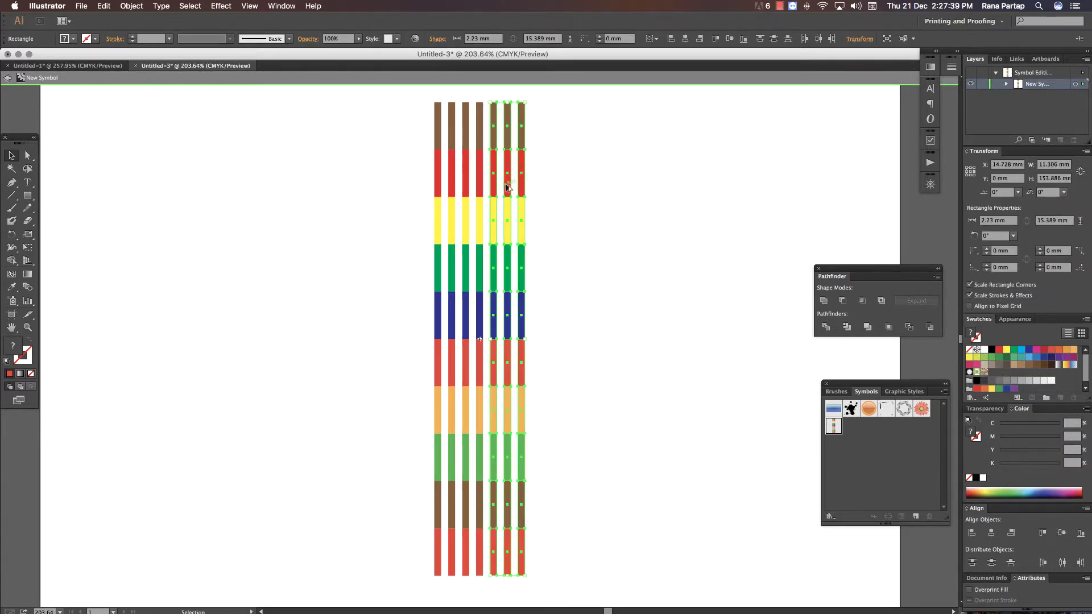
drag(508, 187, 547, 188)
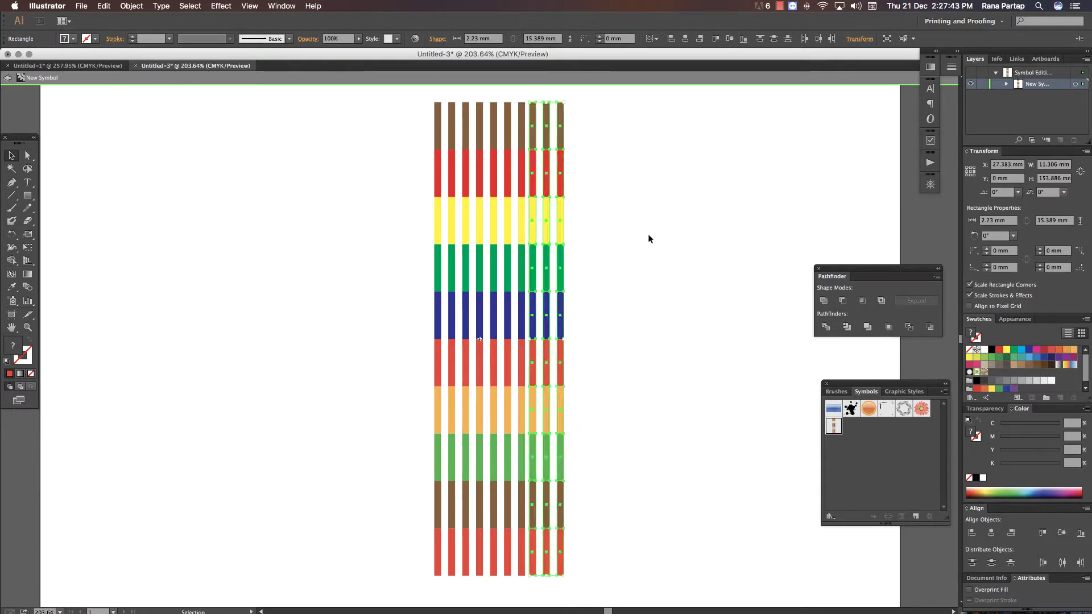
double_click(647, 234)
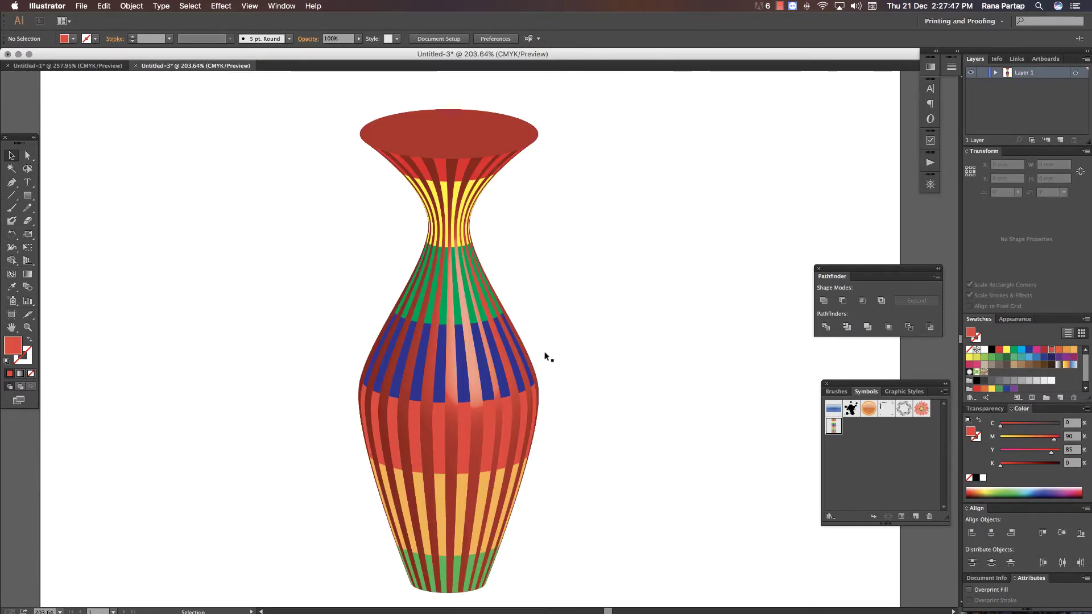
- Reopen the vase's 3D Revolve settings from the Appearance panel with preview on
key(super+a)
click(1007, 319)
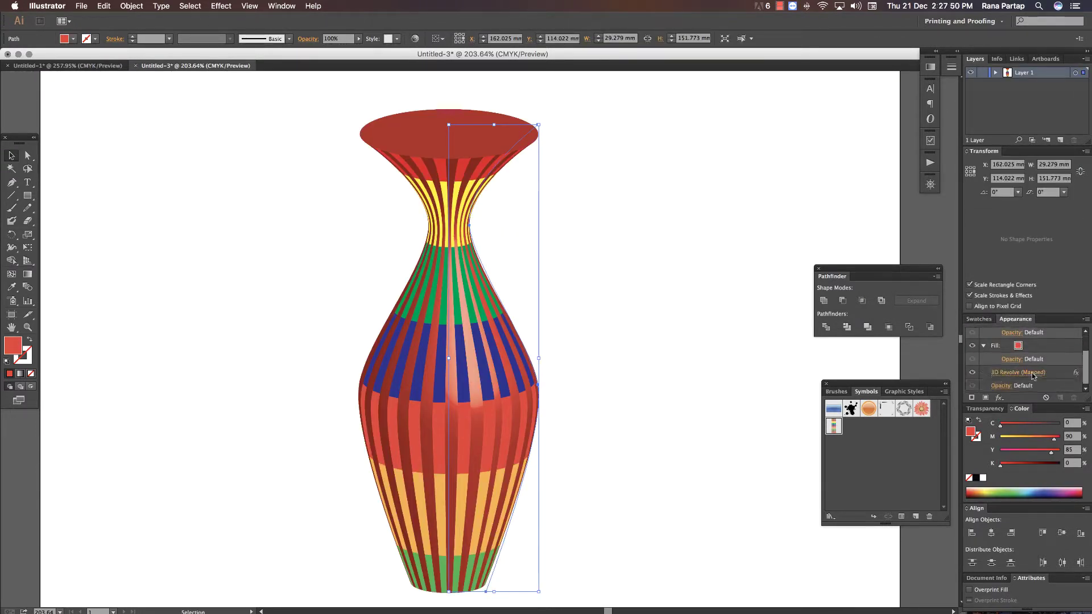
click(1019, 372)
click(582, 426)
- Narrow and shorten the stripe art on surface 3 of 3, toggling Invisible Geometry
click(643, 427)
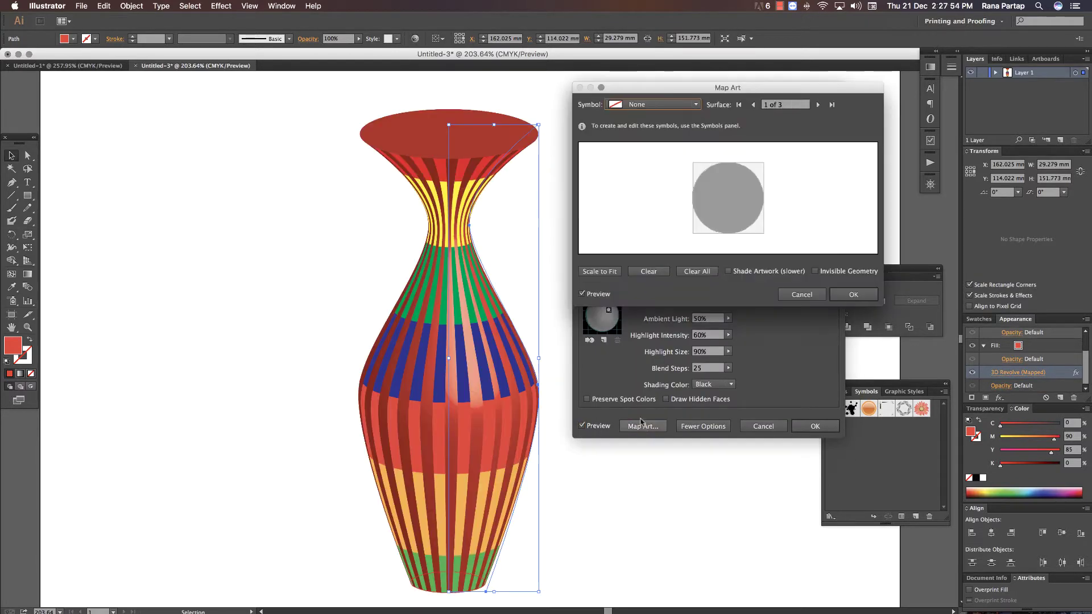
click(818, 105)
drag(762, 205, 745, 211)
drag(741, 253, 742, 249)
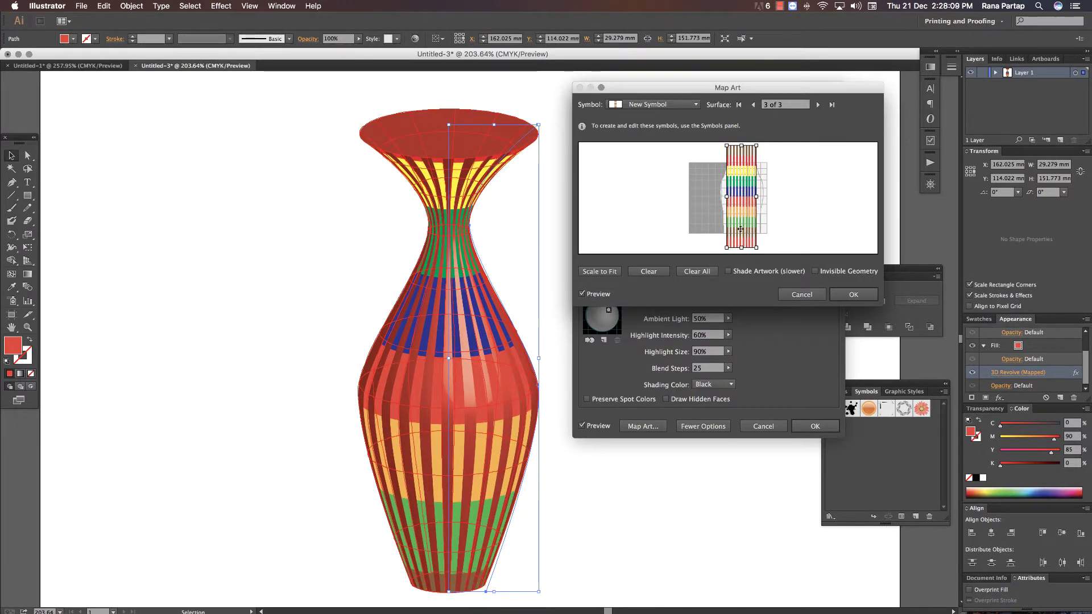
click(815, 271)
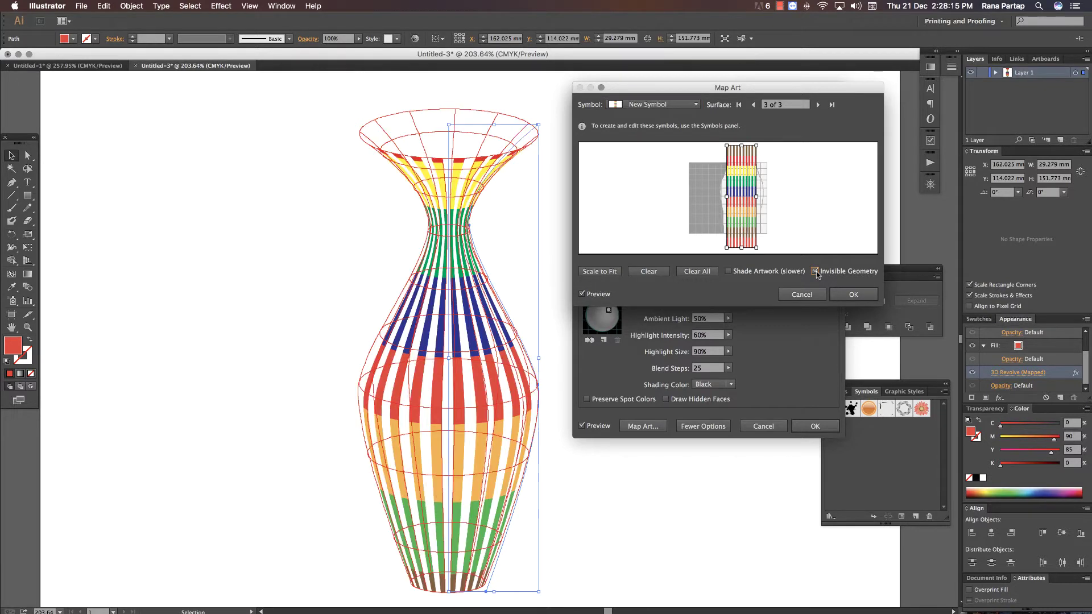
click(815, 271)
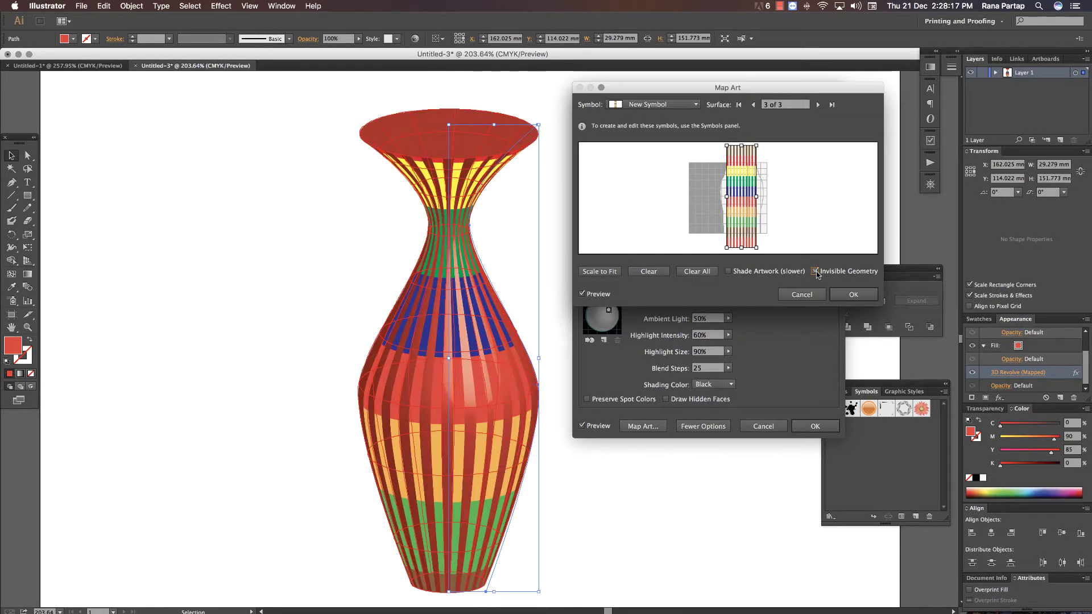
- Enable Shade Artwork for the stripes and confirm the Map Art and 3D Revolve dialogs
click(728, 271)
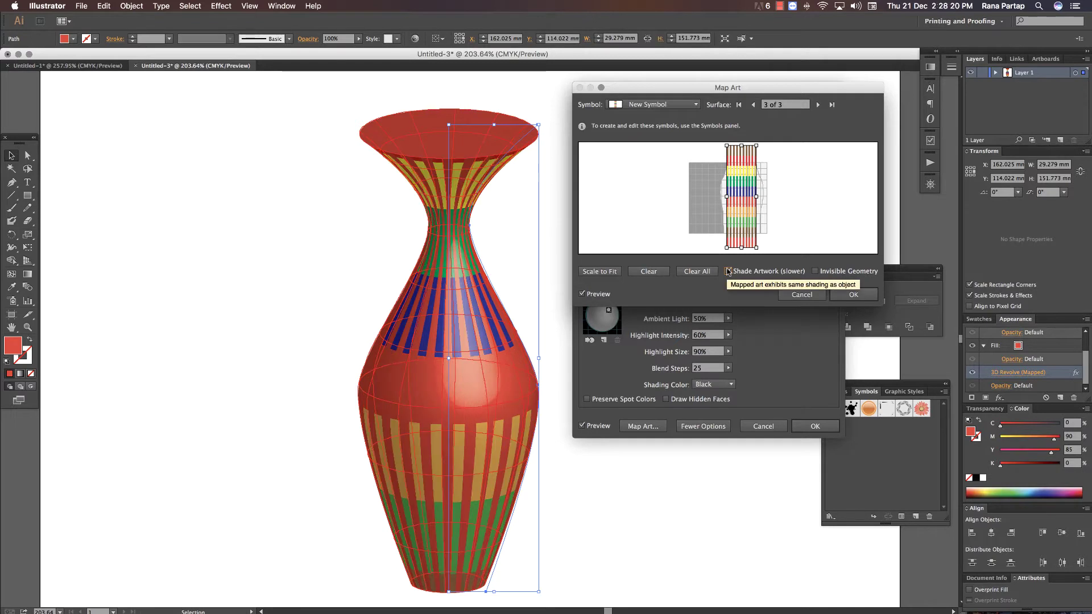
click(728, 271)
click(728, 271)
click(853, 294)
click(816, 426)
click(698, 360)
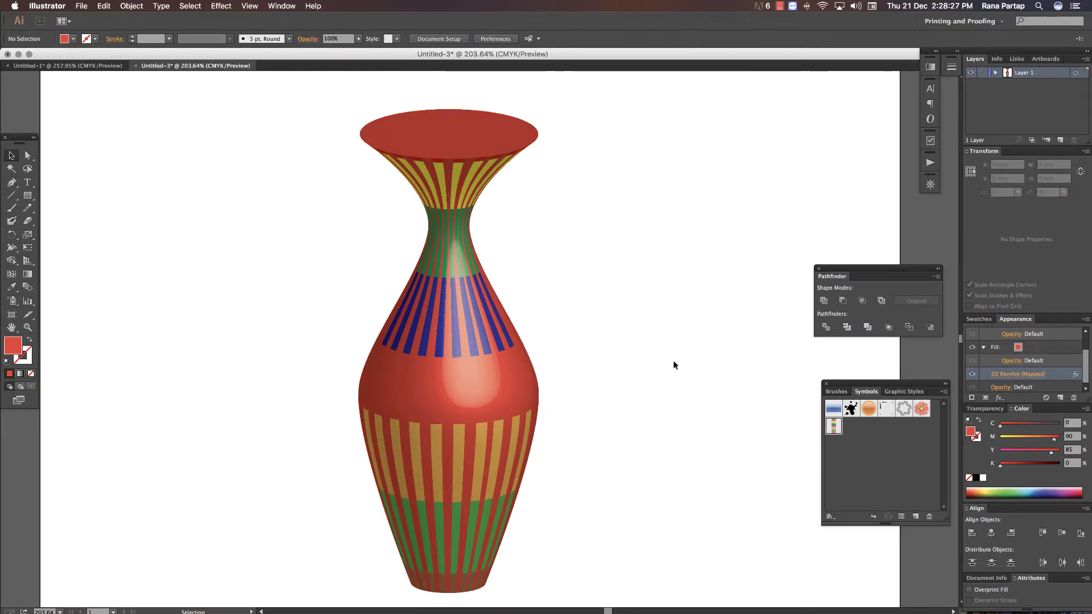
- Adjust the vase's CMYK sliders through orange and brown toward a dark maroon
click(524, 129)
drag(1054, 439, 1036, 439)
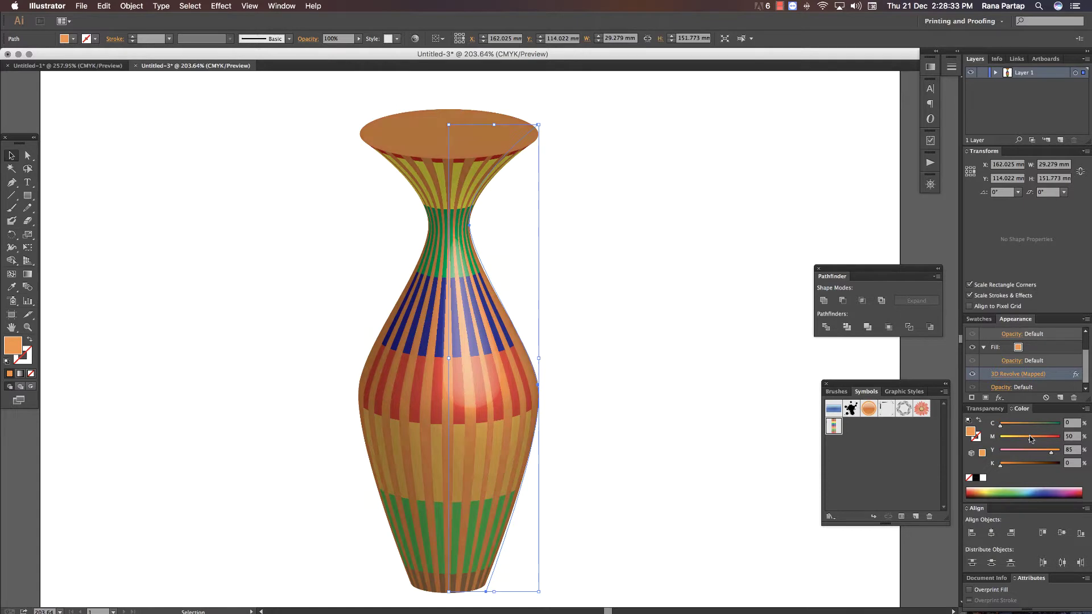
click(1032, 465)
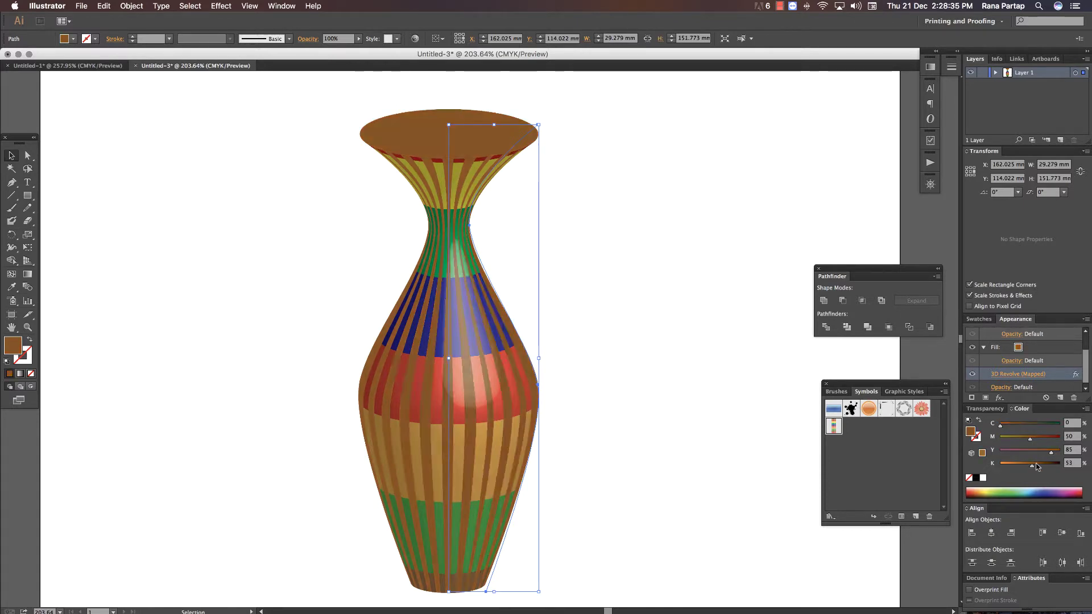
drag(1039, 465, 1045, 465)
click(1052, 438)
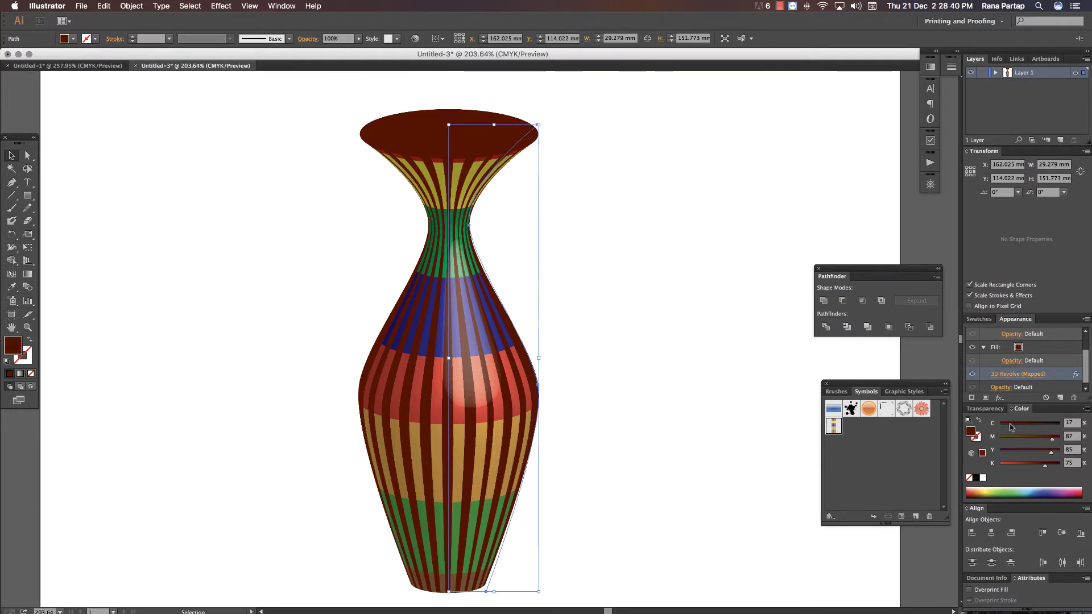
- Try a green swatch, then set the vase to red darkened with K 47
click(975, 320)
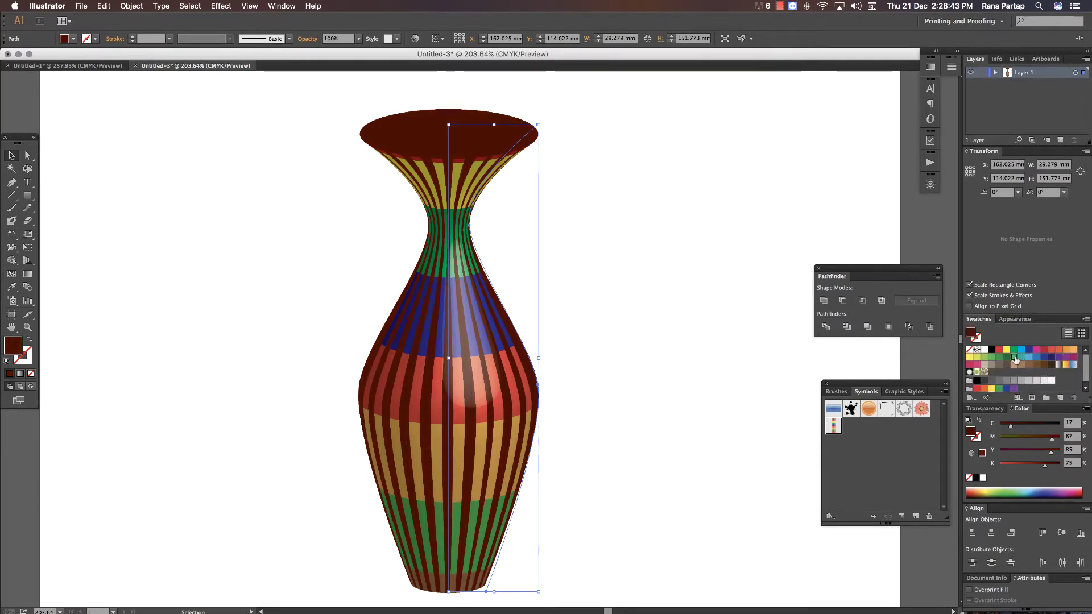
click(1015, 358)
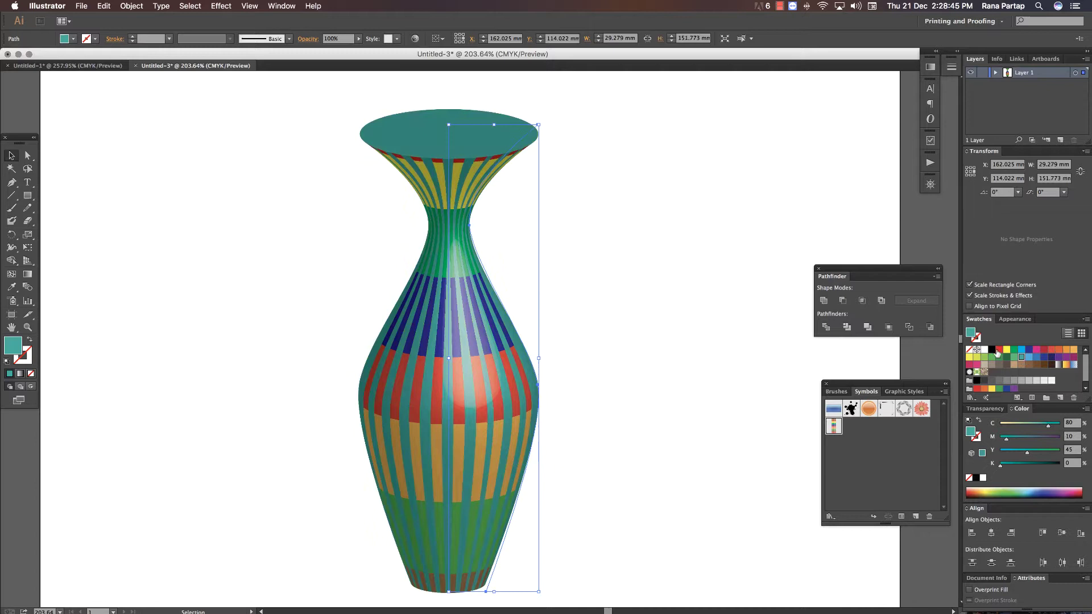
click(999, 350)
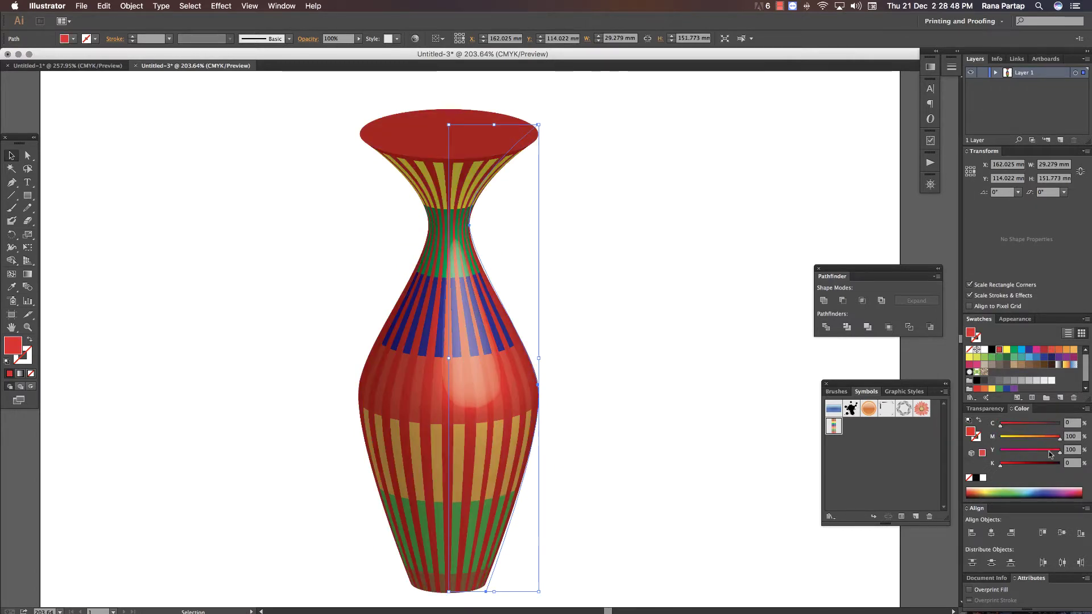
click(1029, 464)
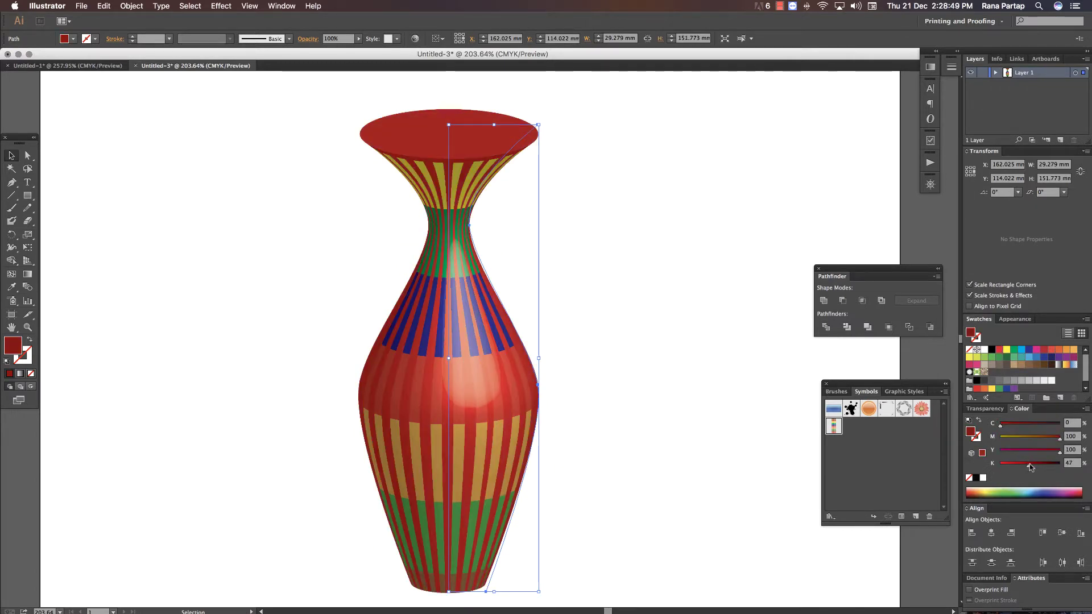
click(703, 357)
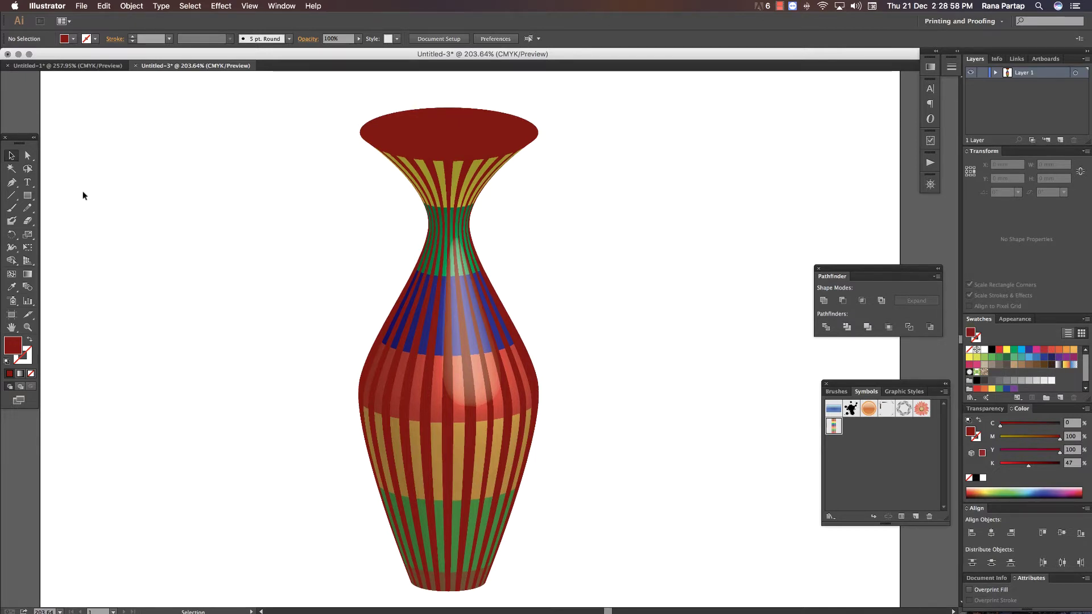
- Draw a near-white ellipse over the rim opening, then proportionally scale the whole vase down
drag(27, 195, 83, 220)
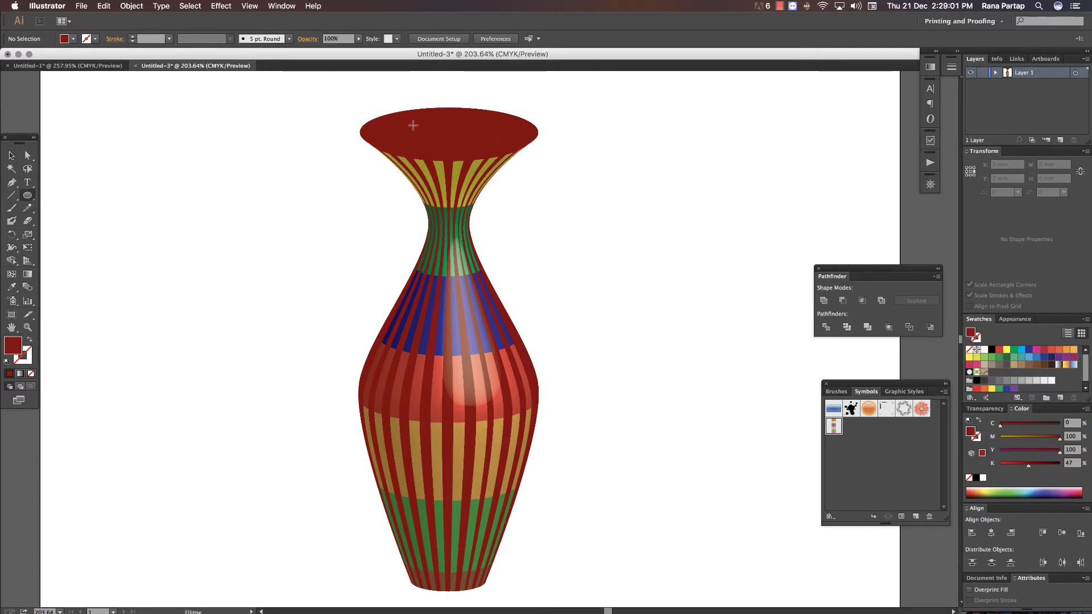
drag(375, 115, 523, 148)
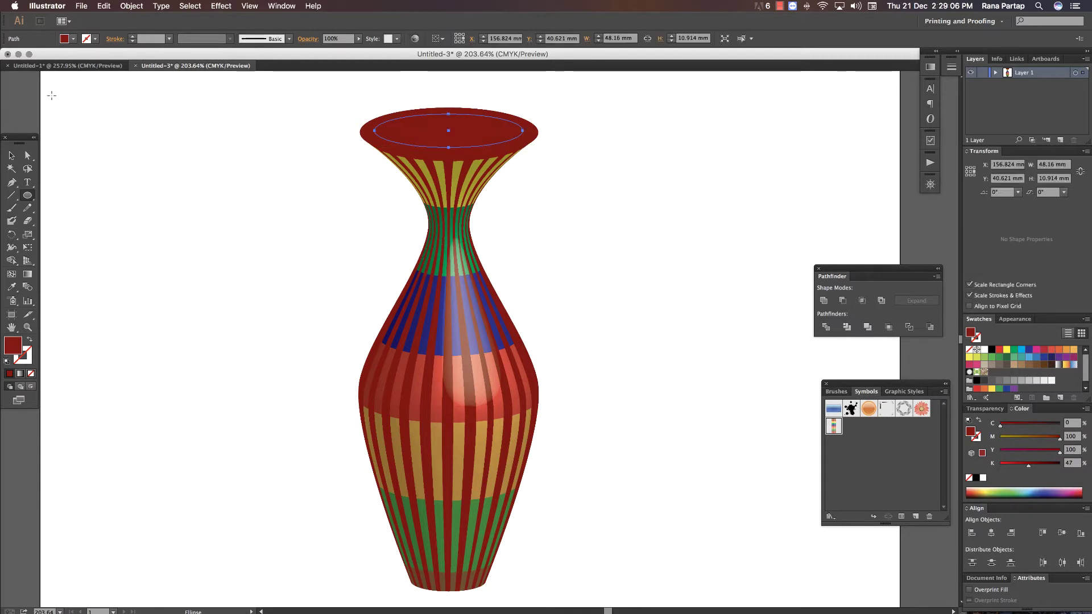
click(11, 155)
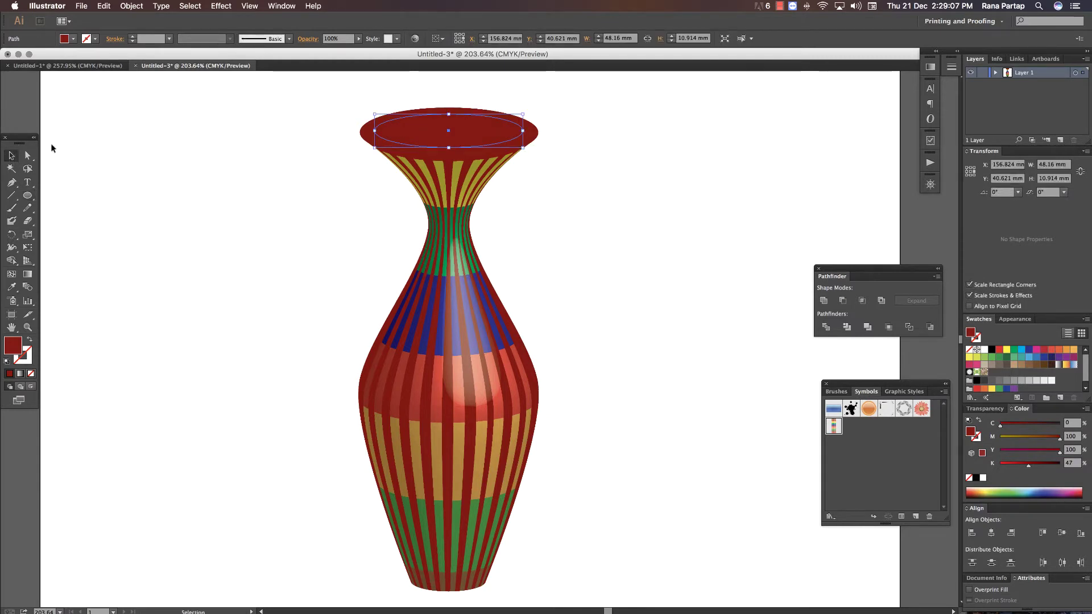
click(1050, 382)
click(682, 278)
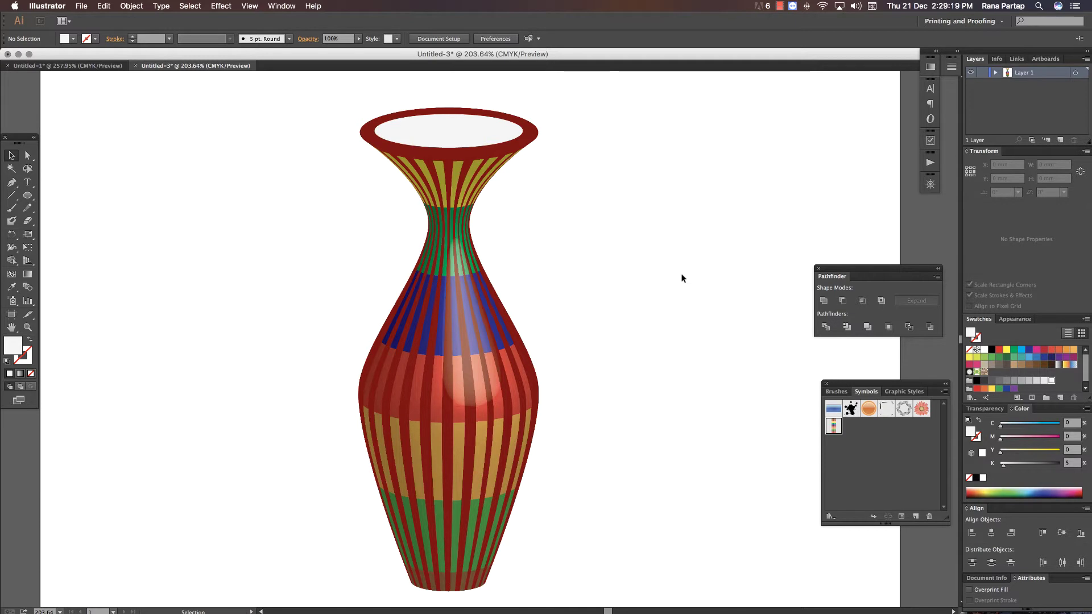
mouse_move(296, 106)
mouse_down()
mouse_move(584, 578)
mouse_move(483, 427)
mouse_up()
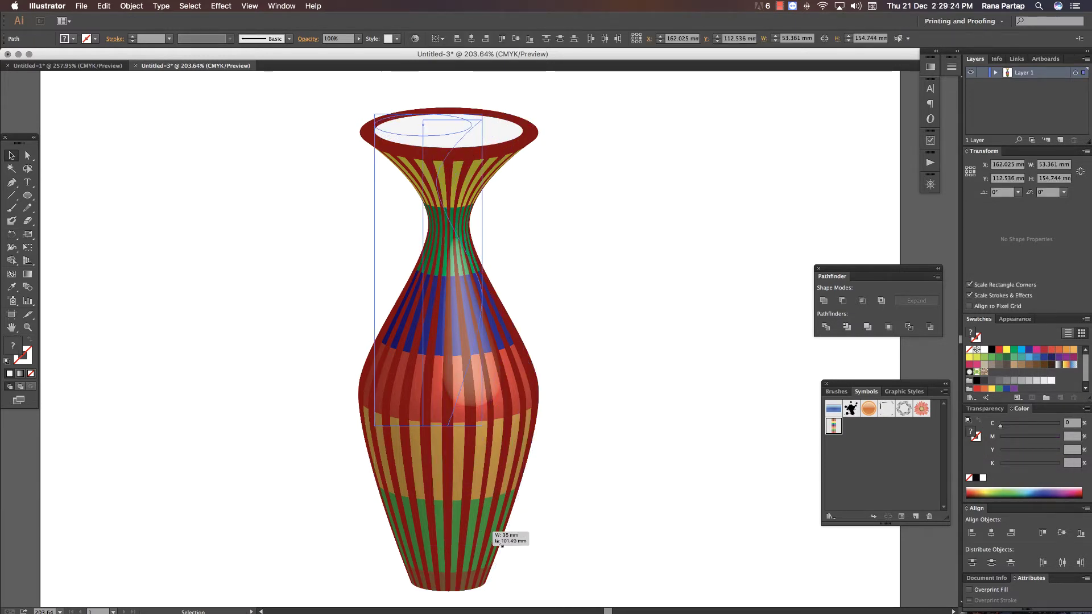
drag(441, 307, 462, 332)
- Place the shrunk vase and draw a large rectangle surrounding it
click(650, 404)
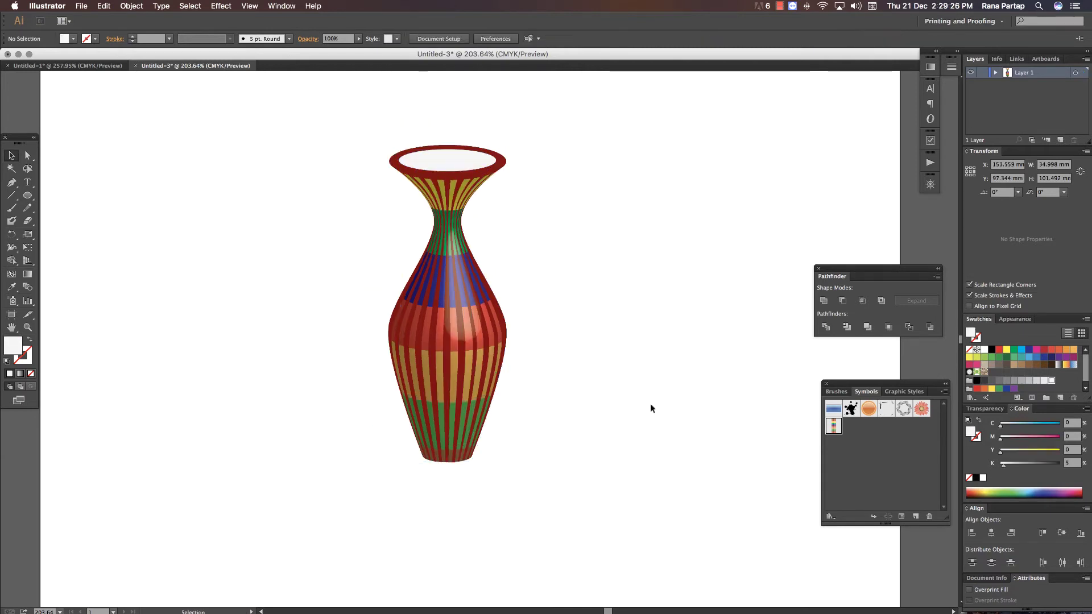
drag(25, 195, 86, 197)
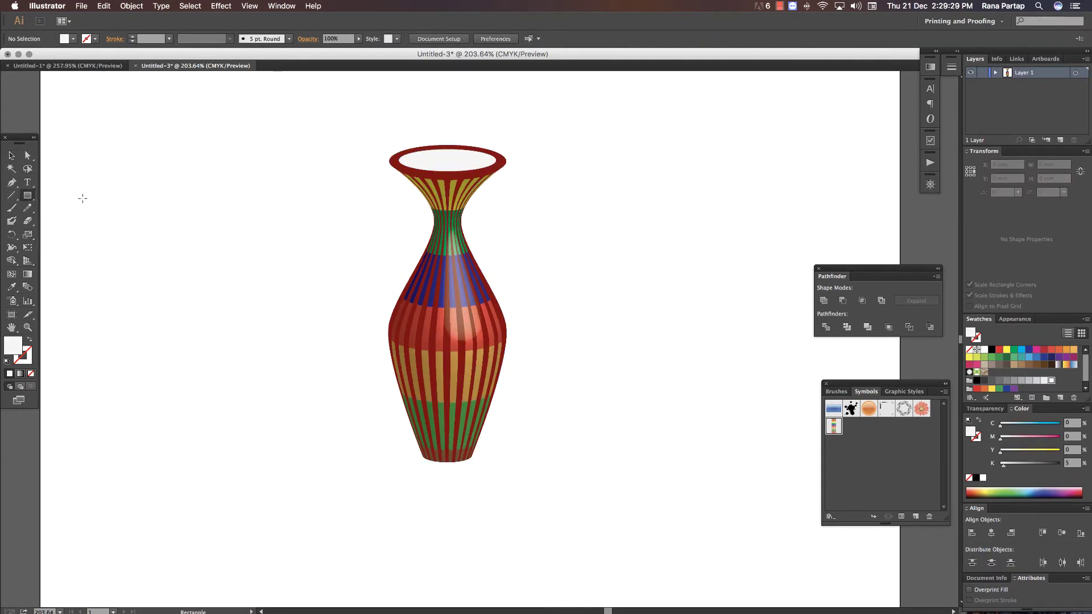
mouse_move(168, 123)
mouse_down()
mouse_move(747, 483)
mouse_move(775, 487)
mouse_up()
click(13, 155)
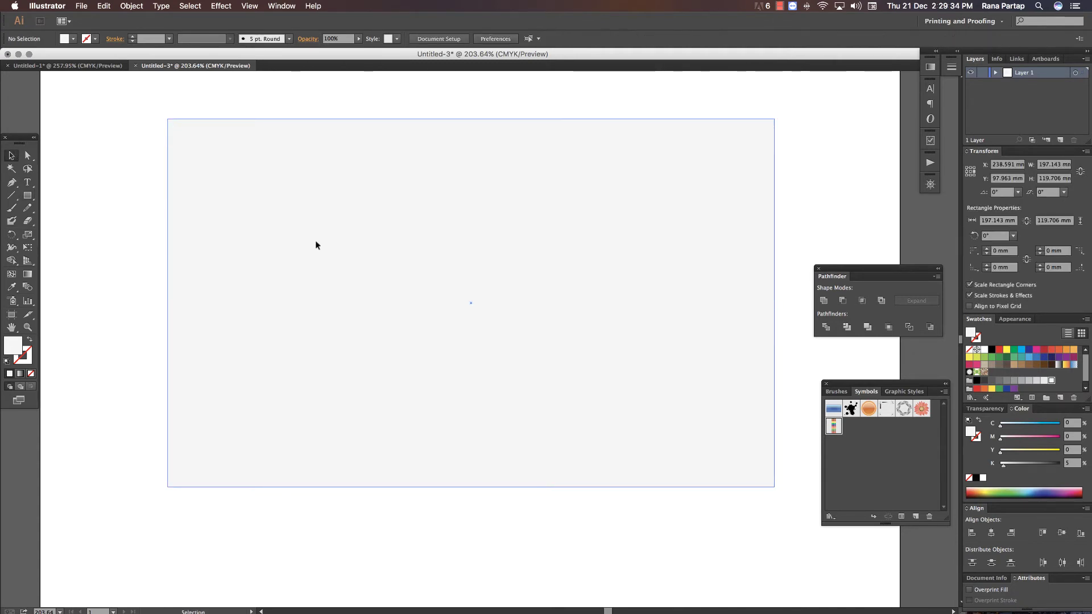
- Send the backdrop rectangle behind the vase and clear the selection
right_click(359, 246)
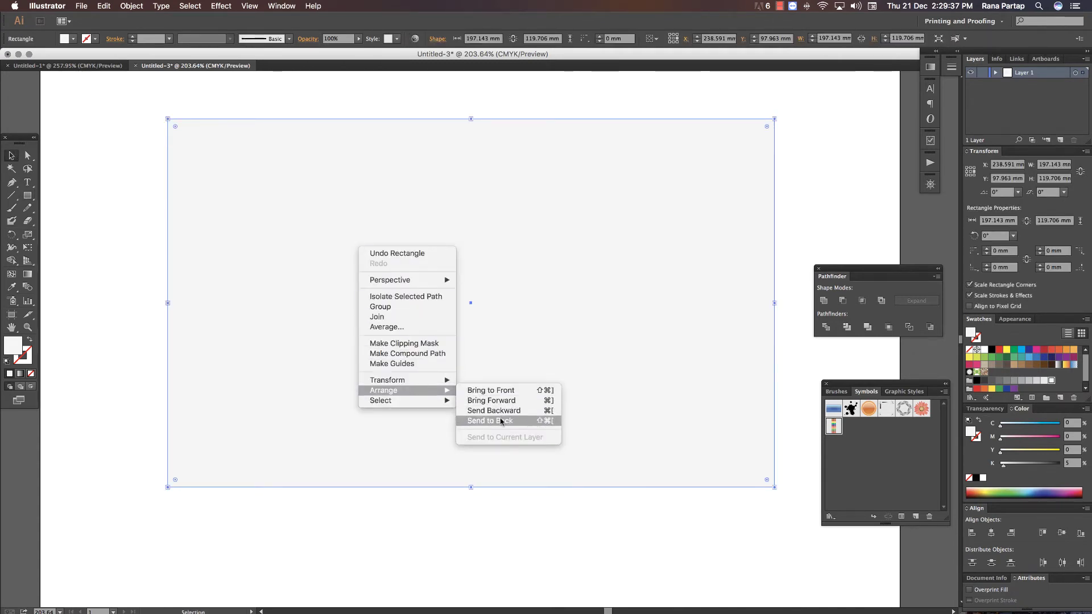
click(501, 422)
key(ctrl+shift+a)
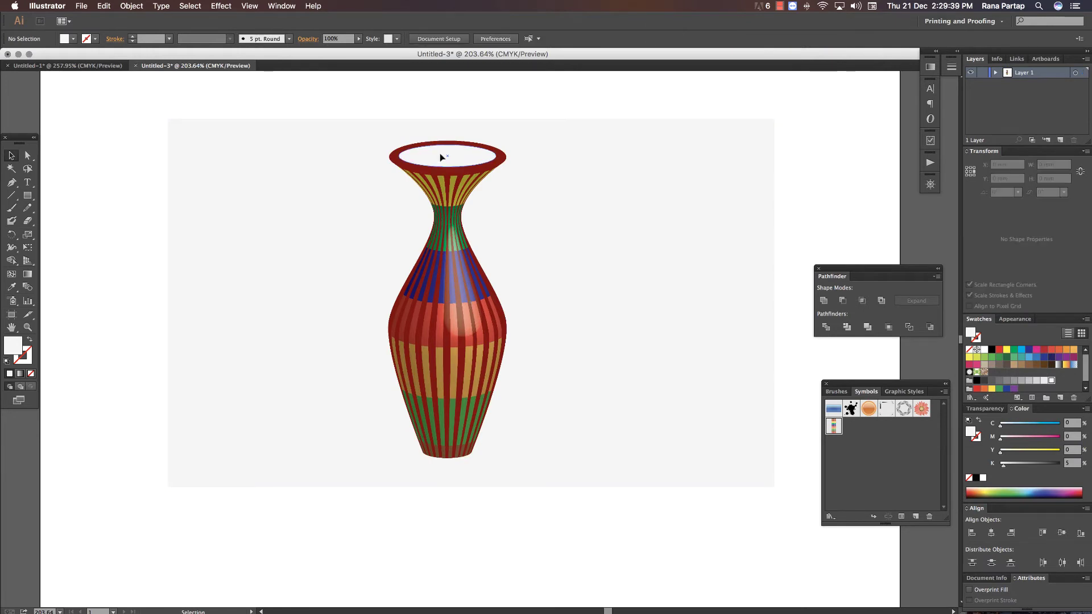
- Duplicate the rim ellipse below the vase and fill the copy black
drag(440, 154, 460, 477)
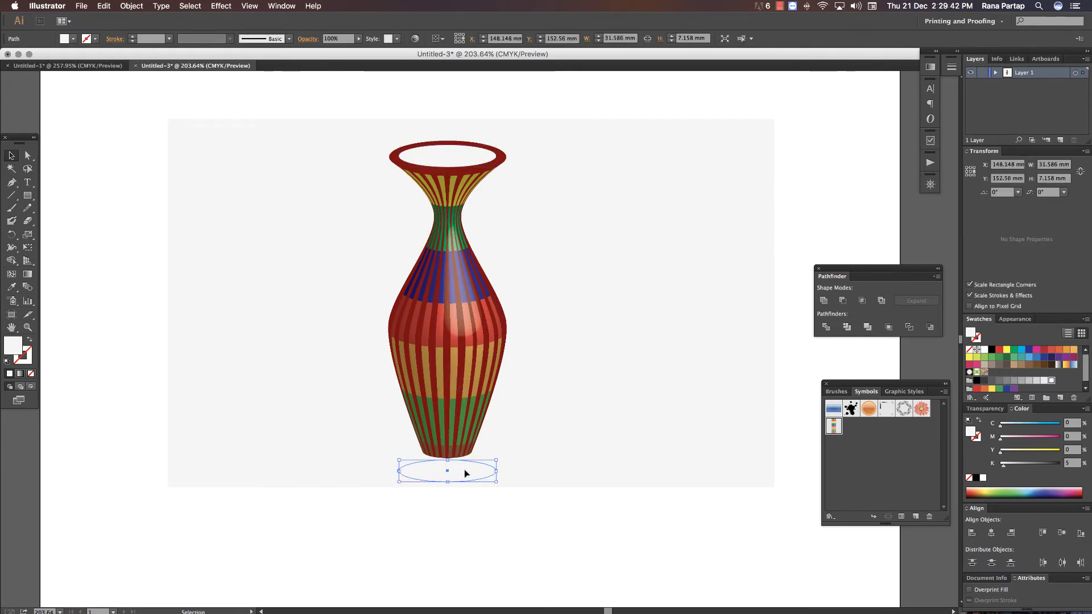
click(411, 494)
click(462, 475)
click(462, 475)
click(984, 349)
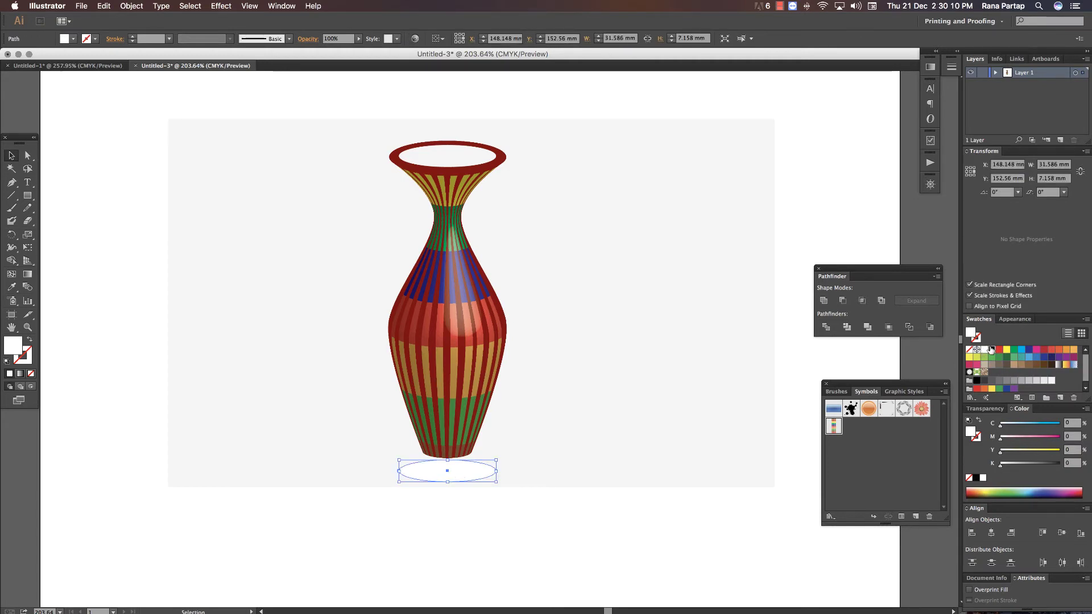
click(992, 349)
- Move the black ellipse up under the base and flatten it into a thin shadow
drag(356, 407, 584, 522)
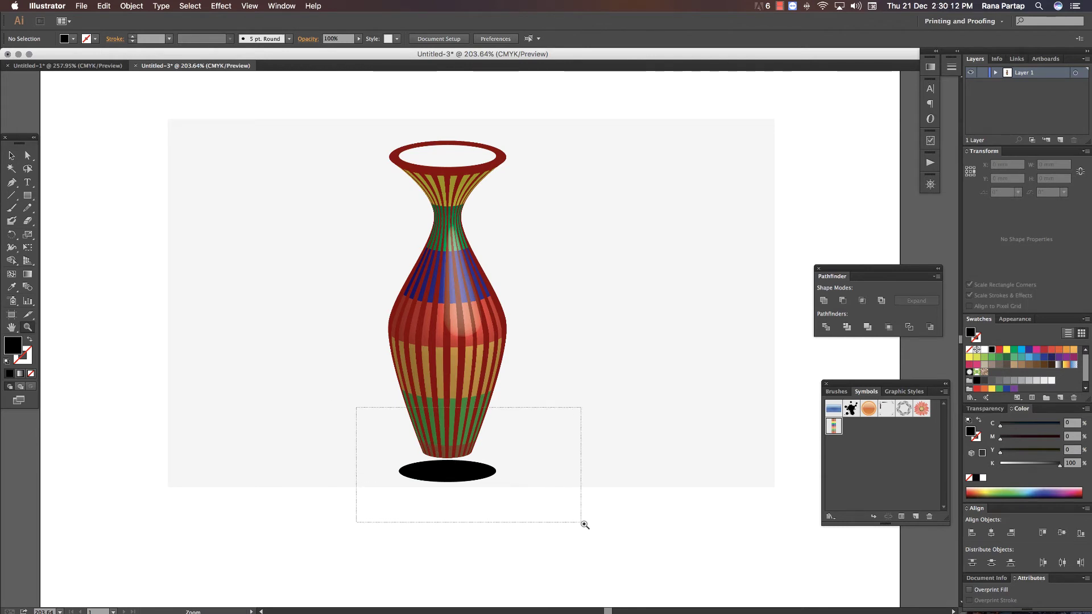
key(v)
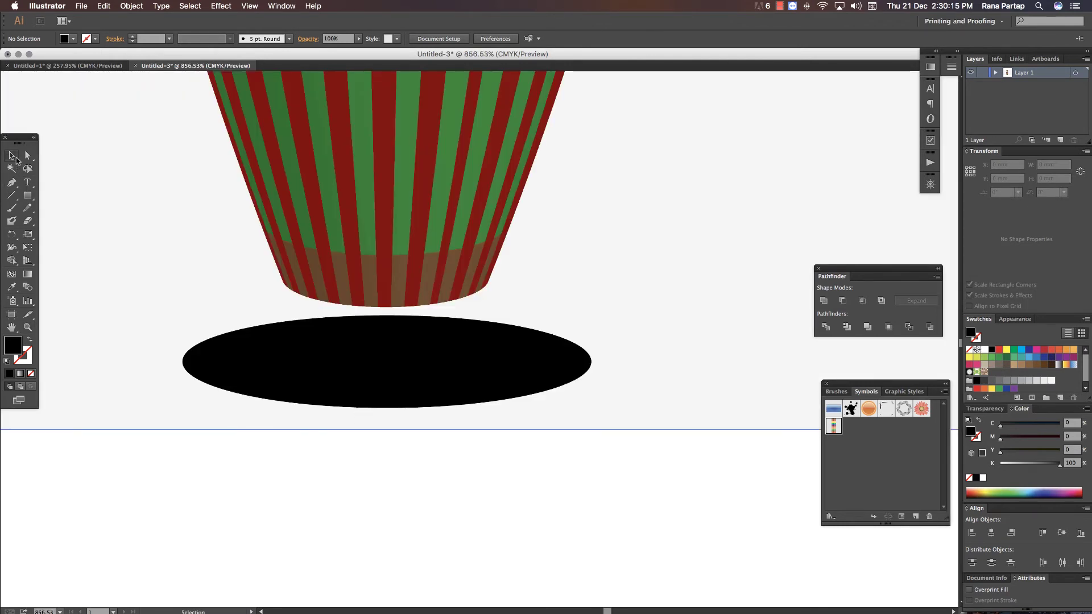
click(357, 349)
drag(402, 368, 402, 362)
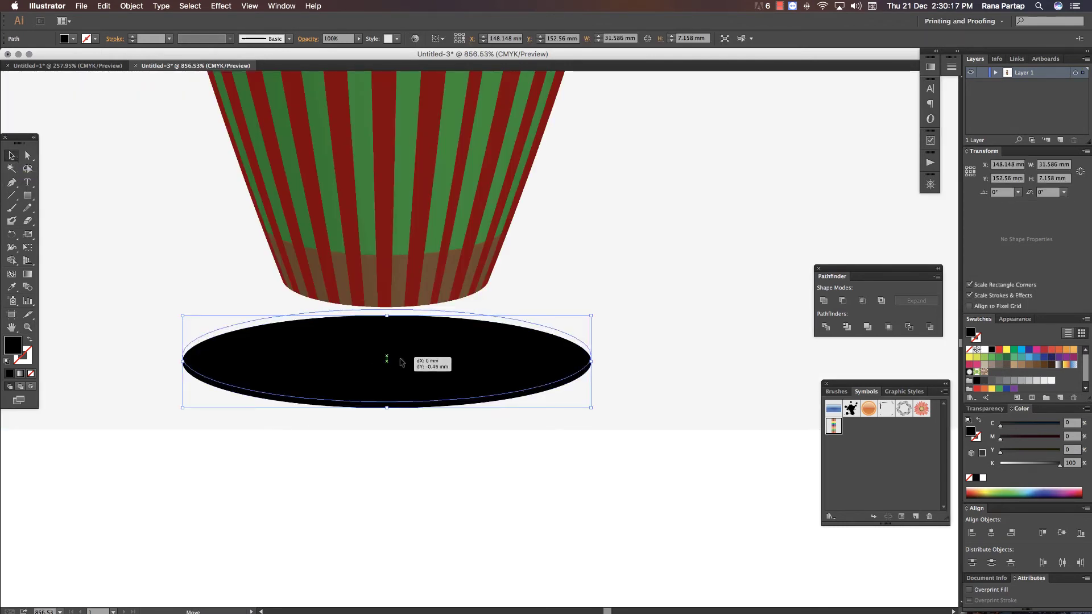
drag(387, 402, 386, 376)
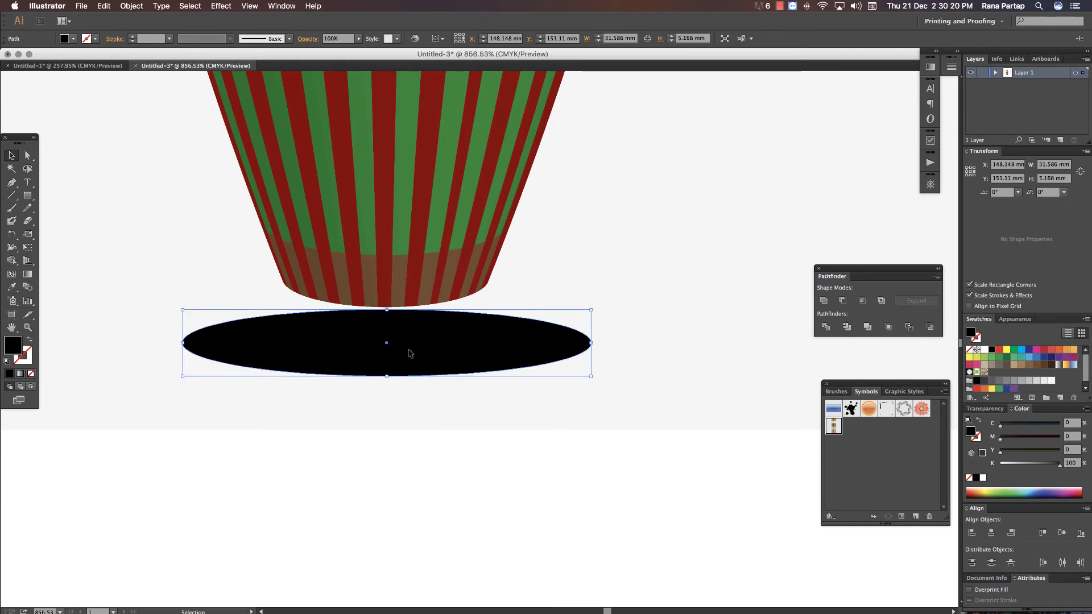
- Apply a Gaussian Blur of about 16.7 px radius to the black shadow ellipse
click(219, 6)
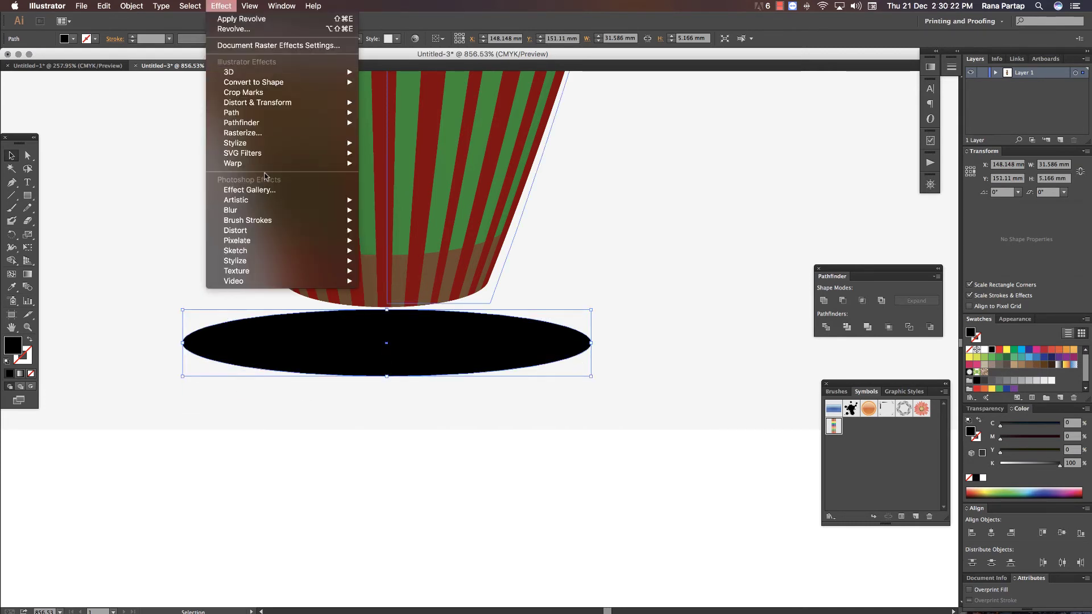
mouse_move(230, 210)
click(396, 211)
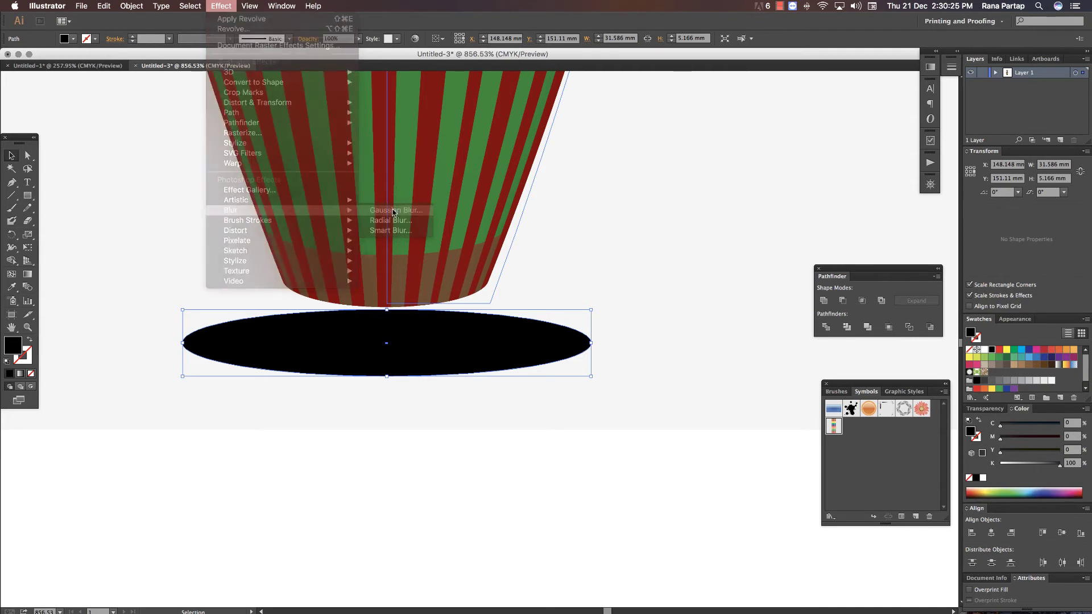
click(660, 298)
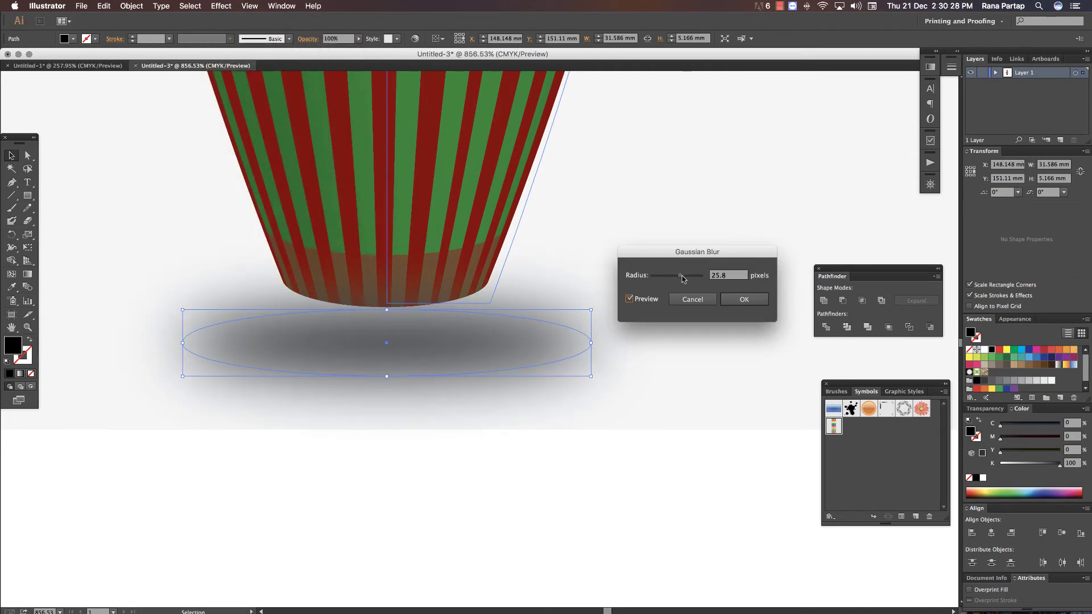
drag(678, 277, 675, 277)
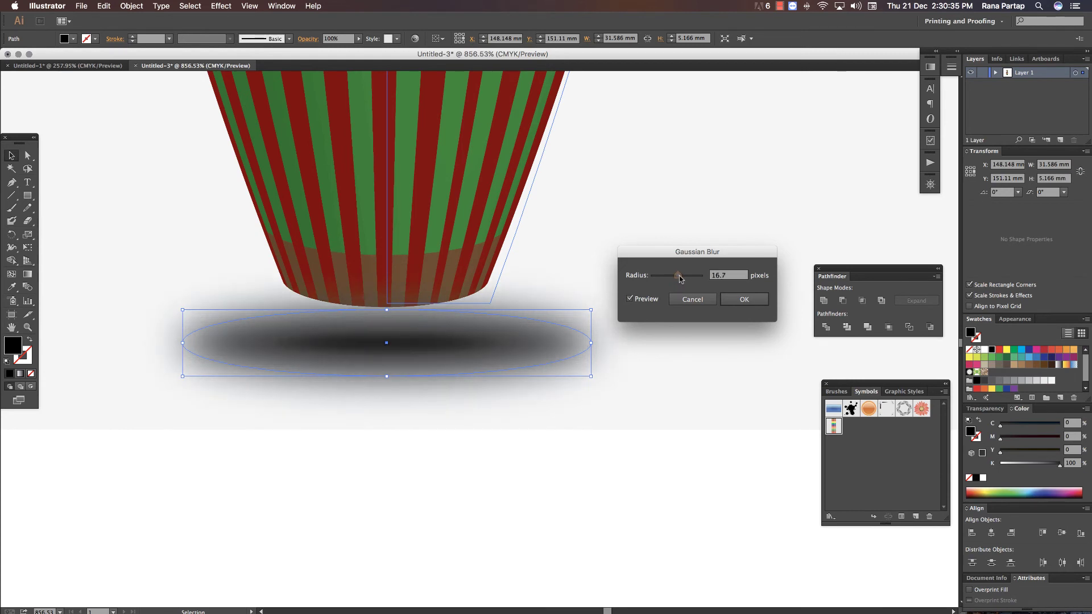
click(744, 299)
click(431, 524)
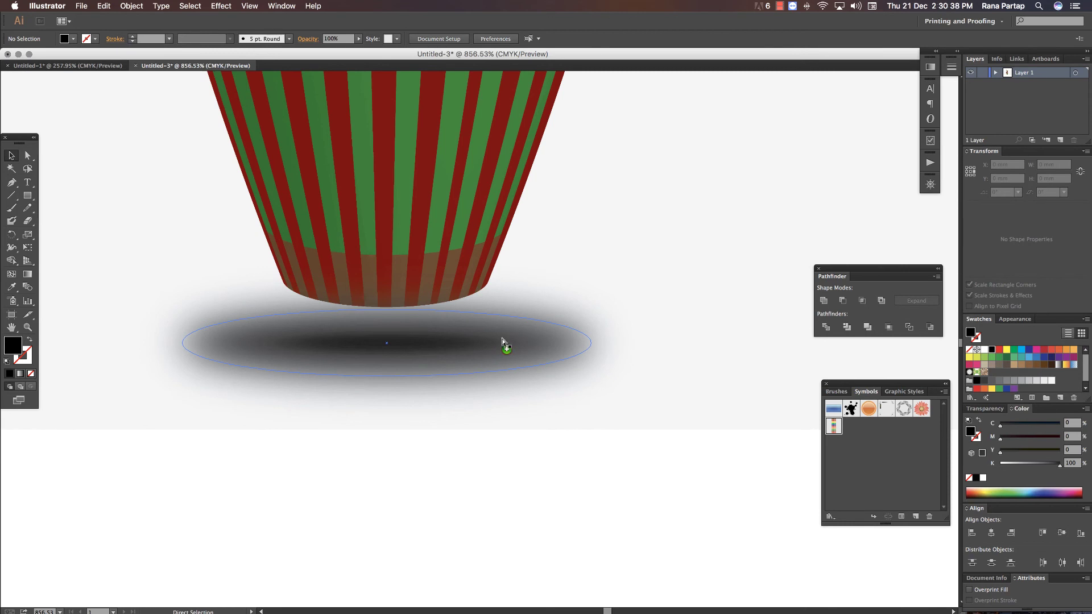
key(super+1)
- Stretch the white rim ellipse slightly taller so it fills the red rim opening
key(z)
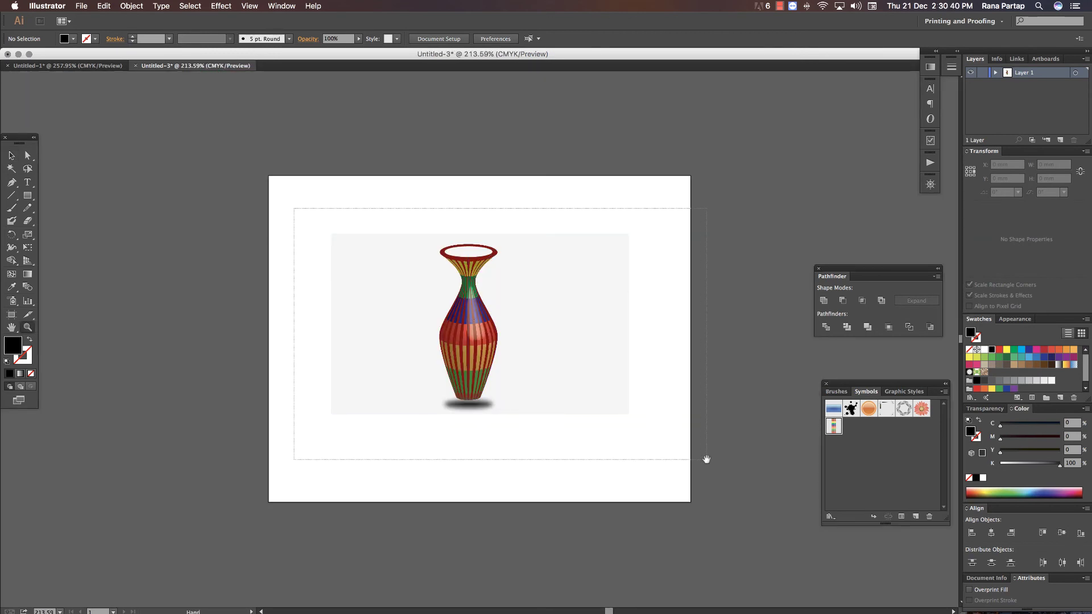
scroll(704, 458, up, 3)
click(9, 155)
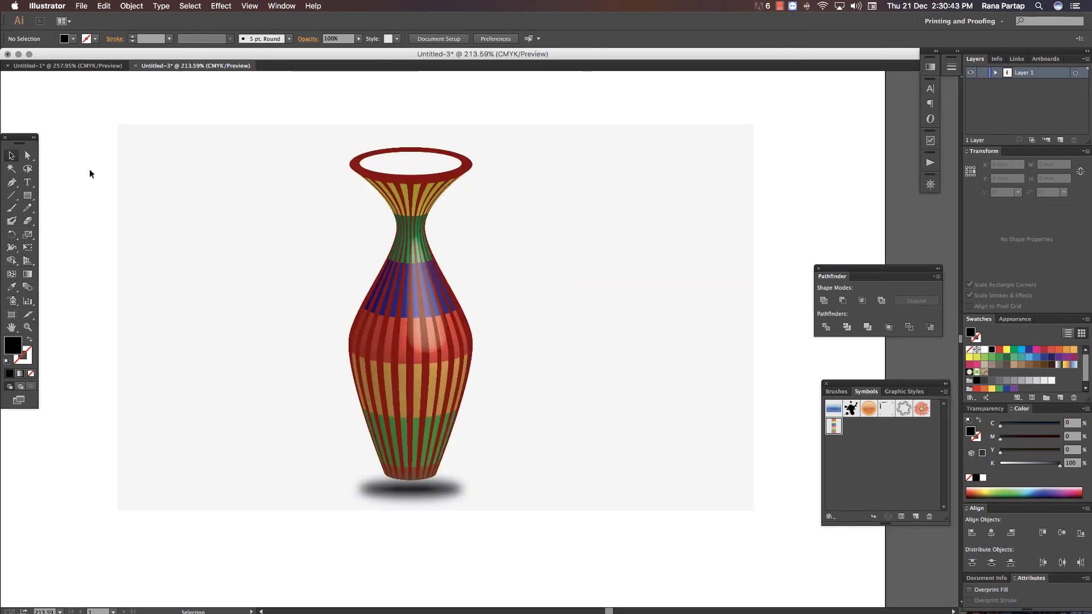
click(411, 175)
drag(412, 175, 427, 168)
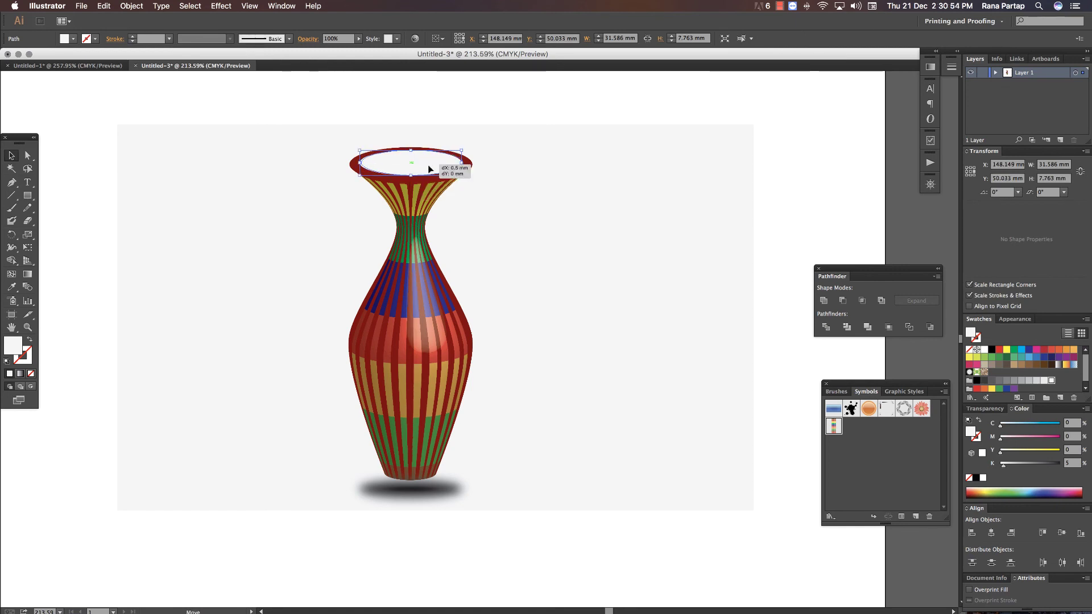
click(95, 132)
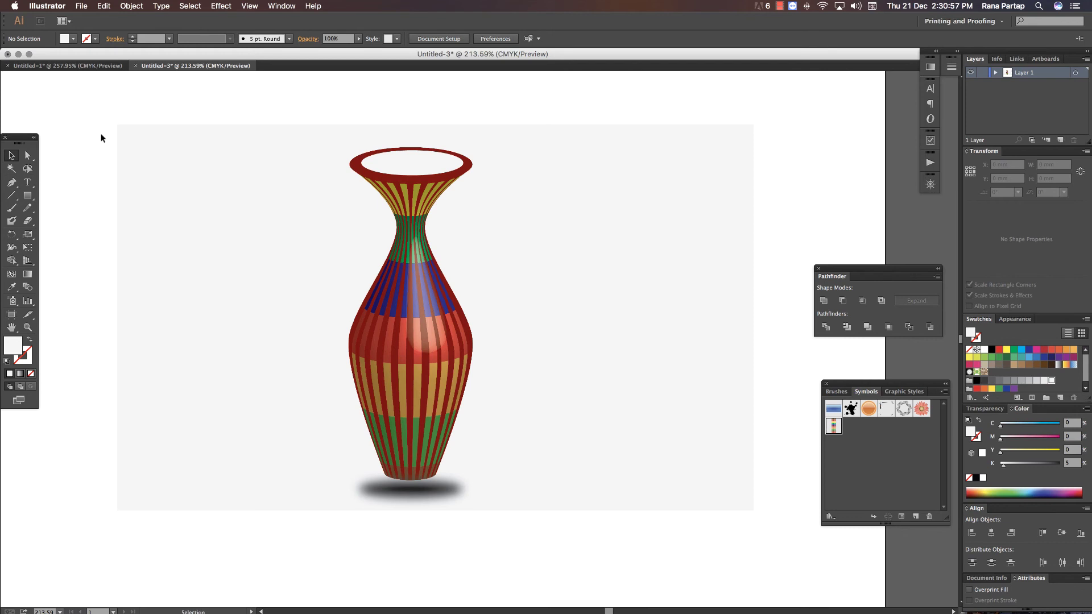